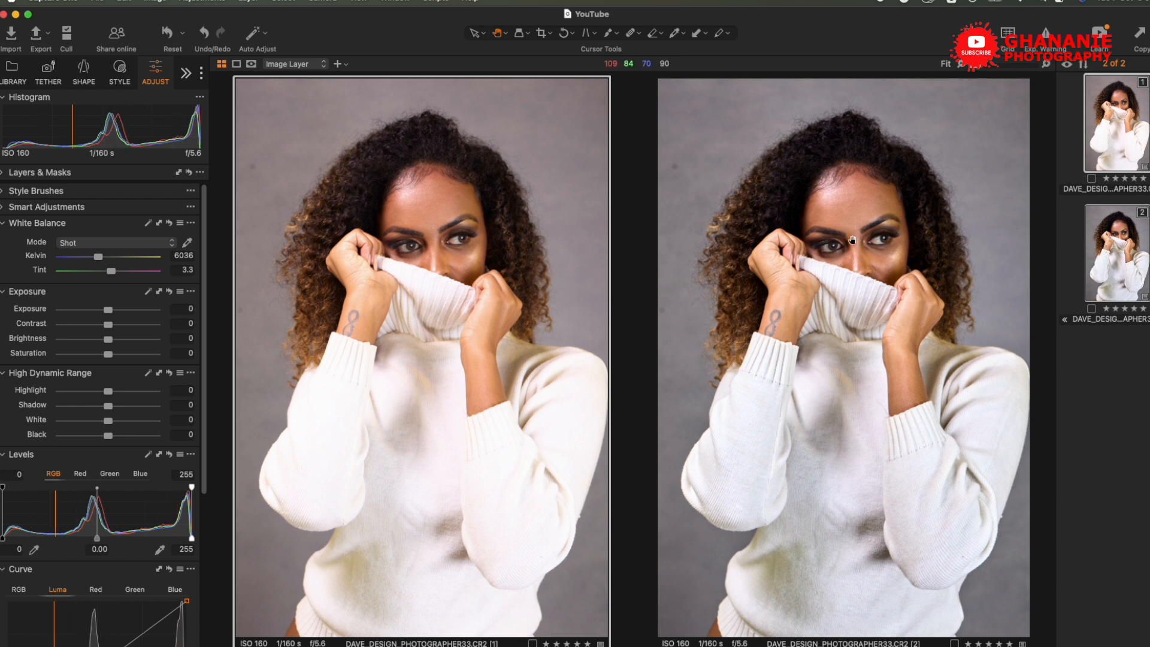
Step: Clone the first variant of the portrait to get a separate copy for editing
{"action": "left_click", "coordinate": [1098, 384]}
{"action": "left_click", "coordinate": [1135, 141]}
{"action": "right_click", "coordinate": [1127, 135]}
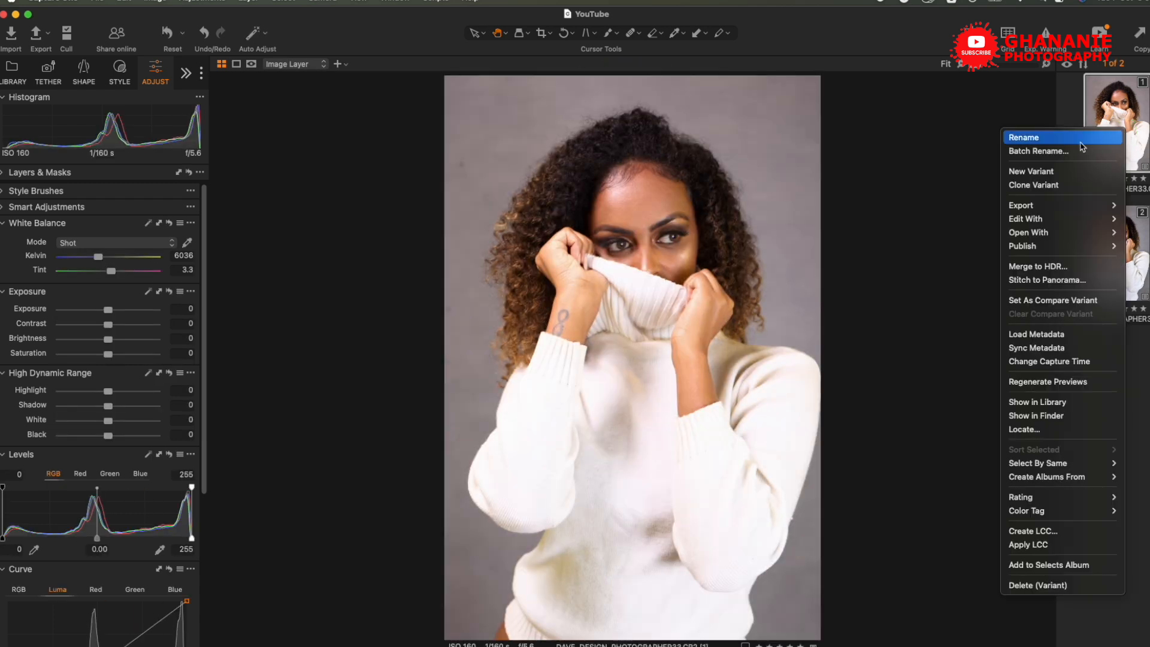
{"action": "left_click", "coordinate": [1054, 185]}
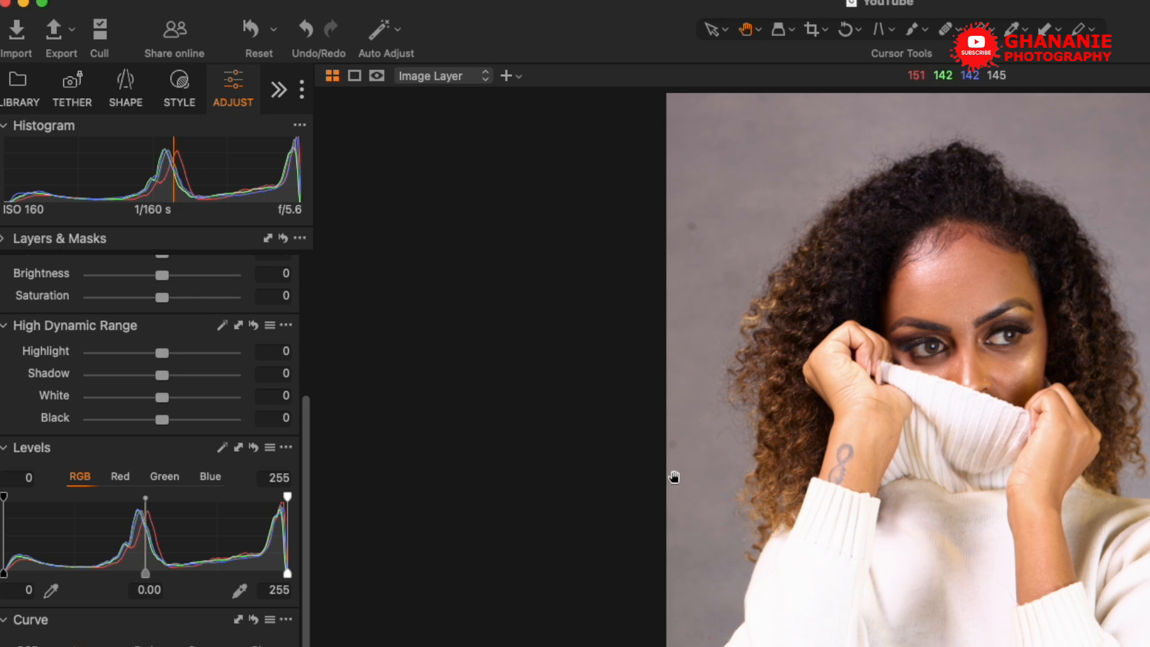
Step: Auto-adjust the Levels and shape the Luma curve into a gentle S, raising the highlights and slightly lowering the shadows
{"action": "left_click", "coordinate": [222, 448]}
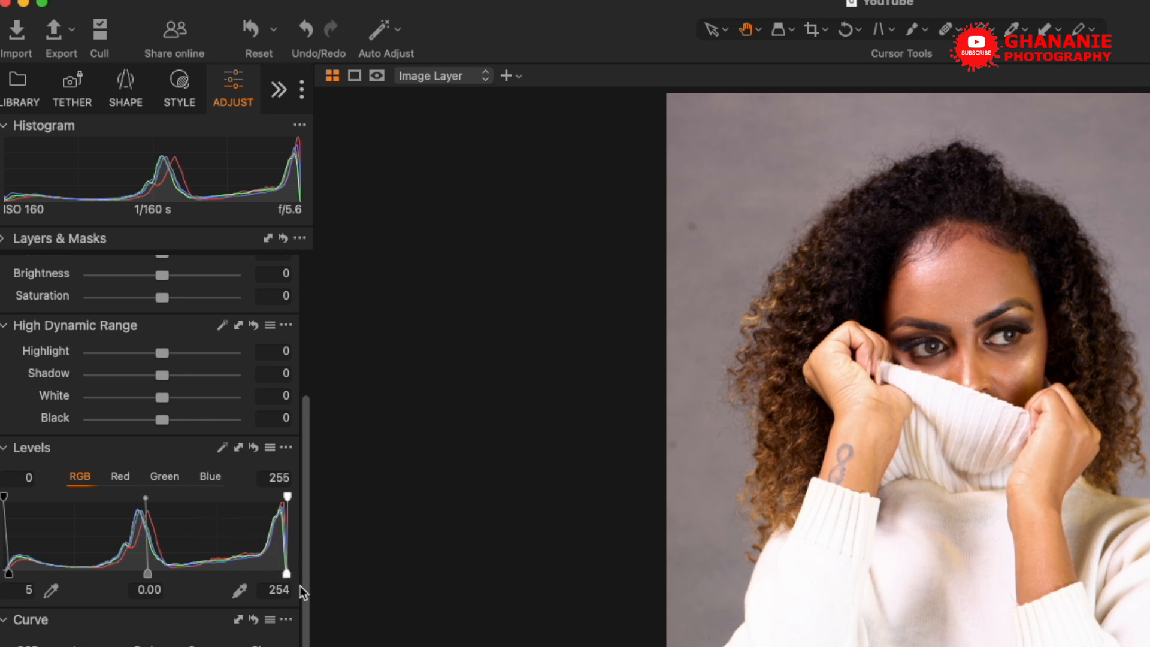
{"action": "scroll", "coordinate": [300, 590], "scroll_direction": "up", "scroll_amount": 5}
{"action": "scroll", "coordinate": [233, 586], "scroll_direction": "down", "scroll_amount": 4}
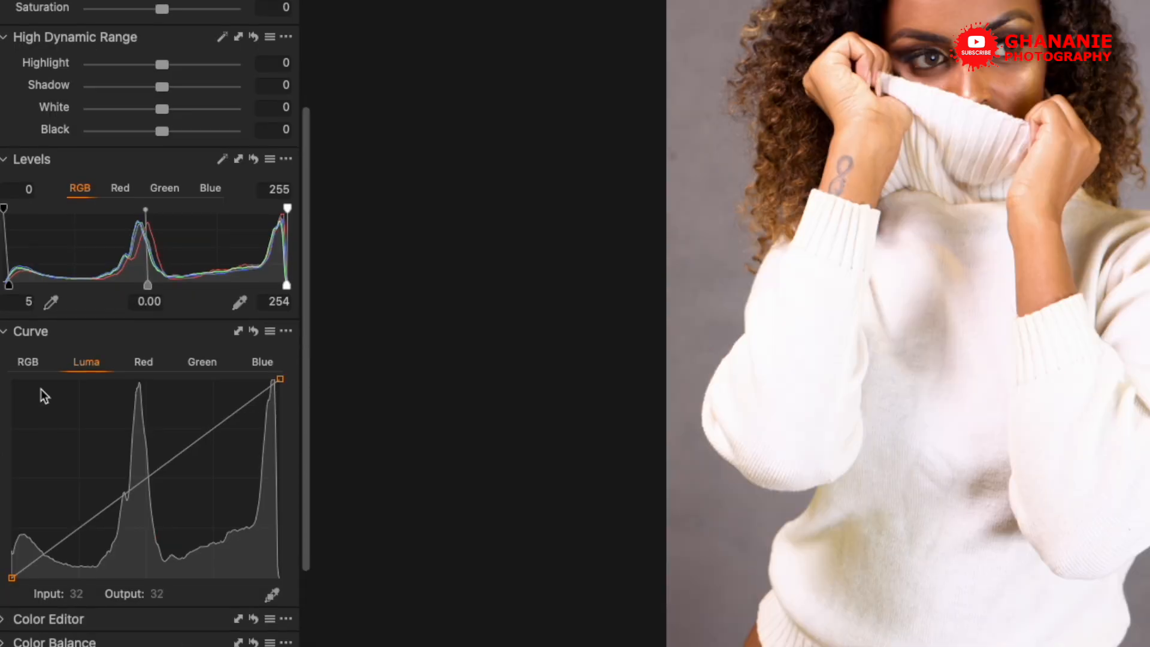
{"action": "scroll", "coordinate": [41, 390], "scroll_direction": "down", "scroll_amount": 2}
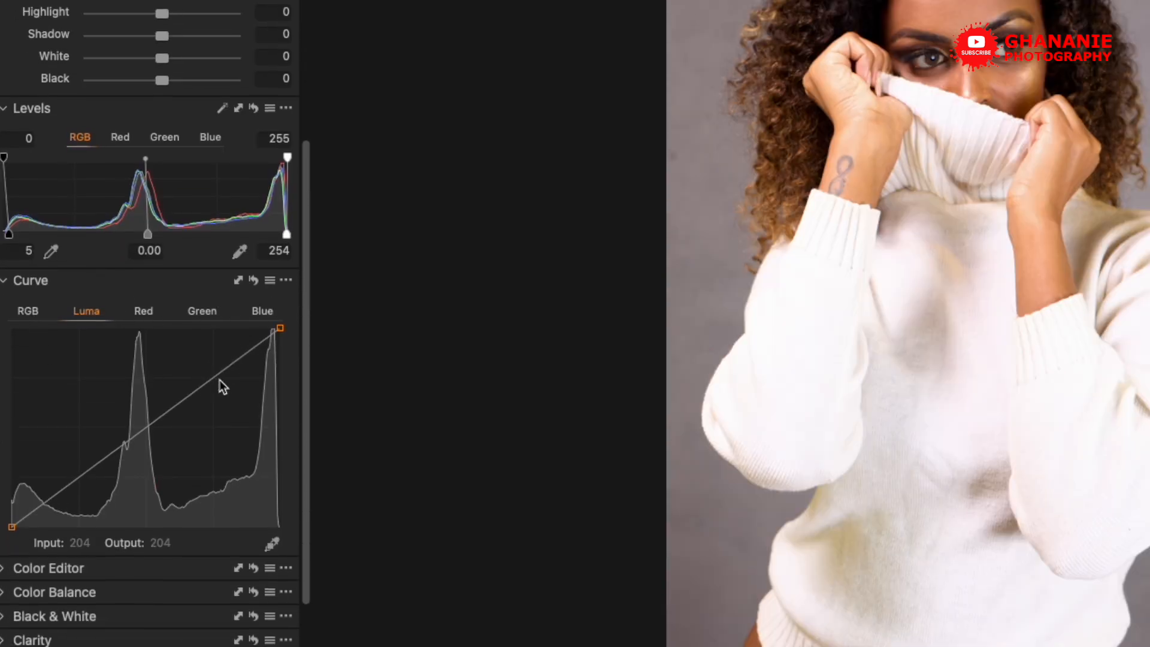
{"action": "left_click_drag", "start_coordinate": [213, 376], "coordinate": [210, 372]}
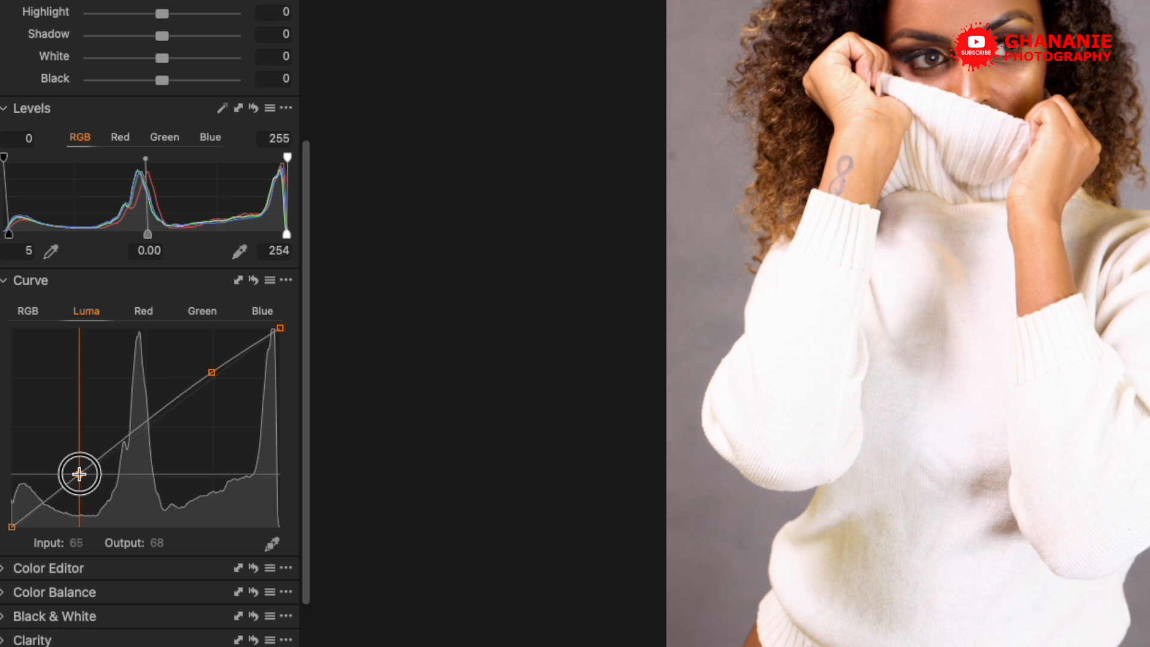
{"action": "left_click_drag", "start_coordinate": [79, 474], "coordinate": [81, 477]}
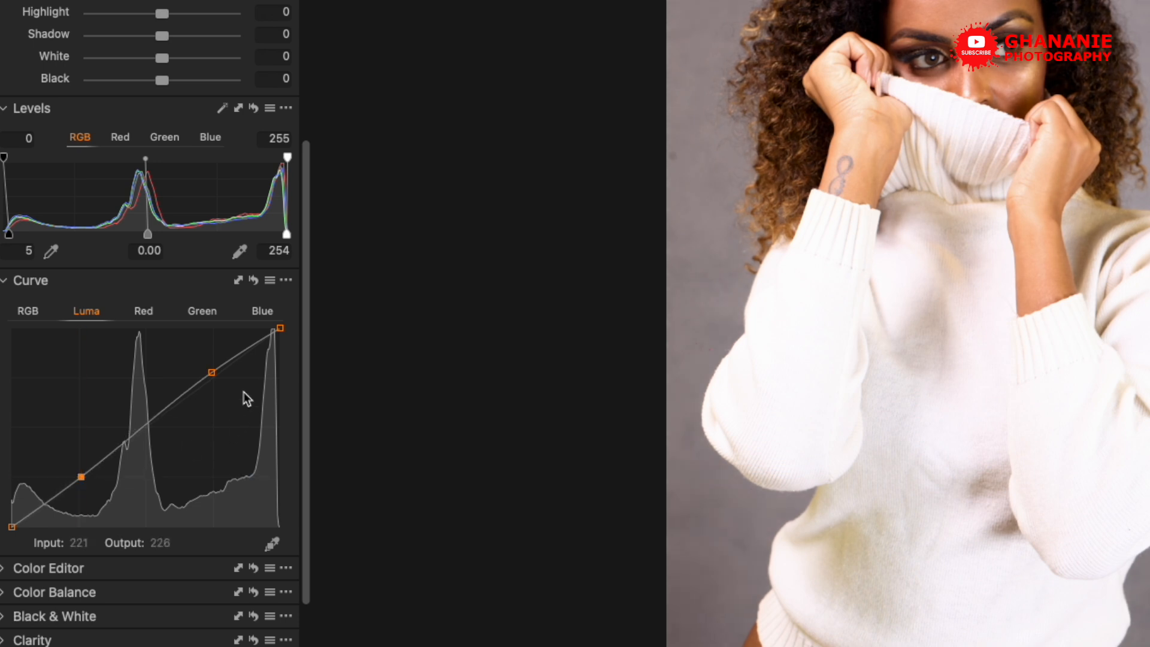
Step: Review the basic adjustments and preview the photo with and without the Luma curve
{"action": "scroll", "coordinate": [191, 352], "scroll_direction": "up", "scroll_amount": 5}
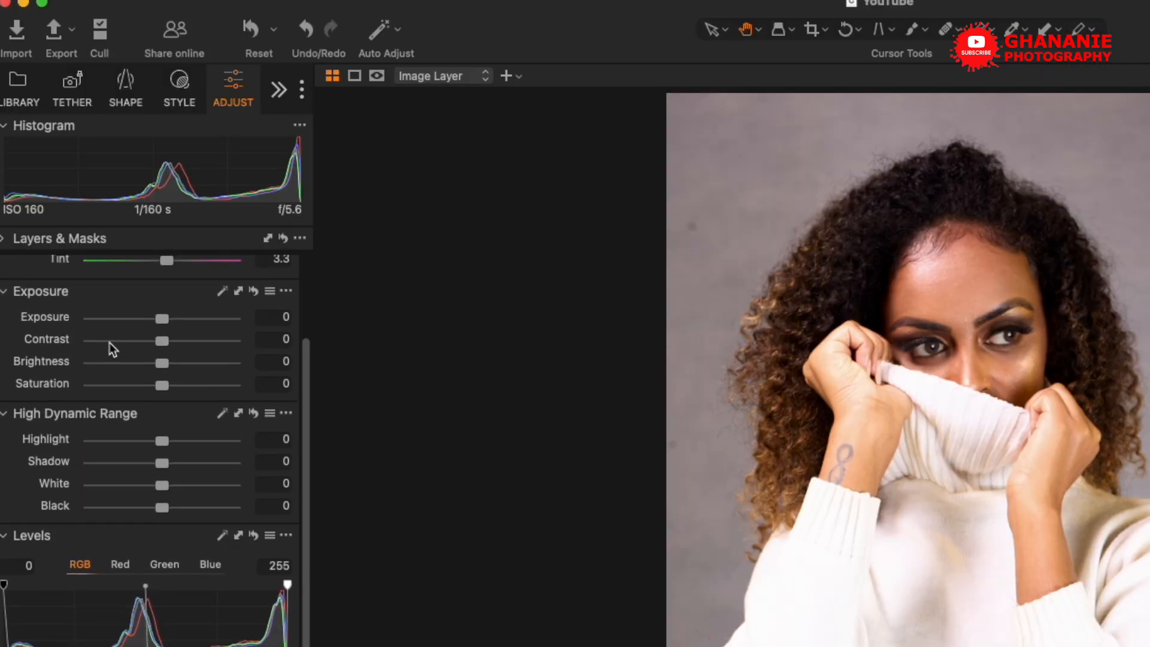
{"action": "scroll", "coordinate": [150, 419], "scroll_direction": "down", "scroll_amount": 3}
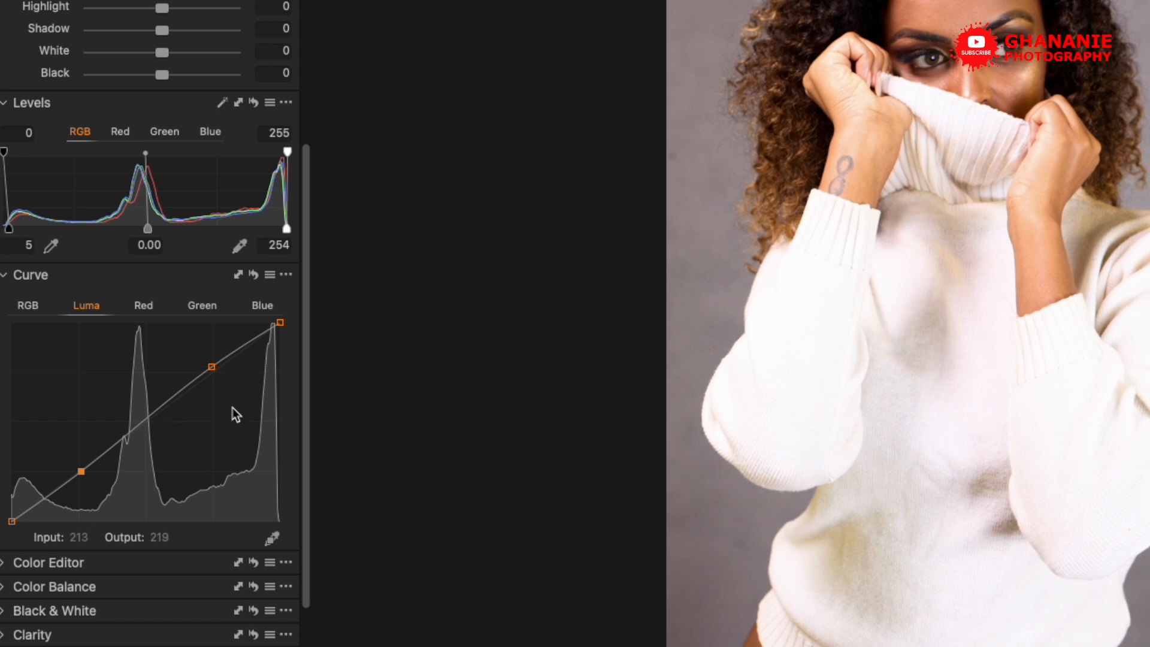
{"action": "scroll", "coordinate": [230, 386], "scroll_direction": "up", "scroll_amount": 1}
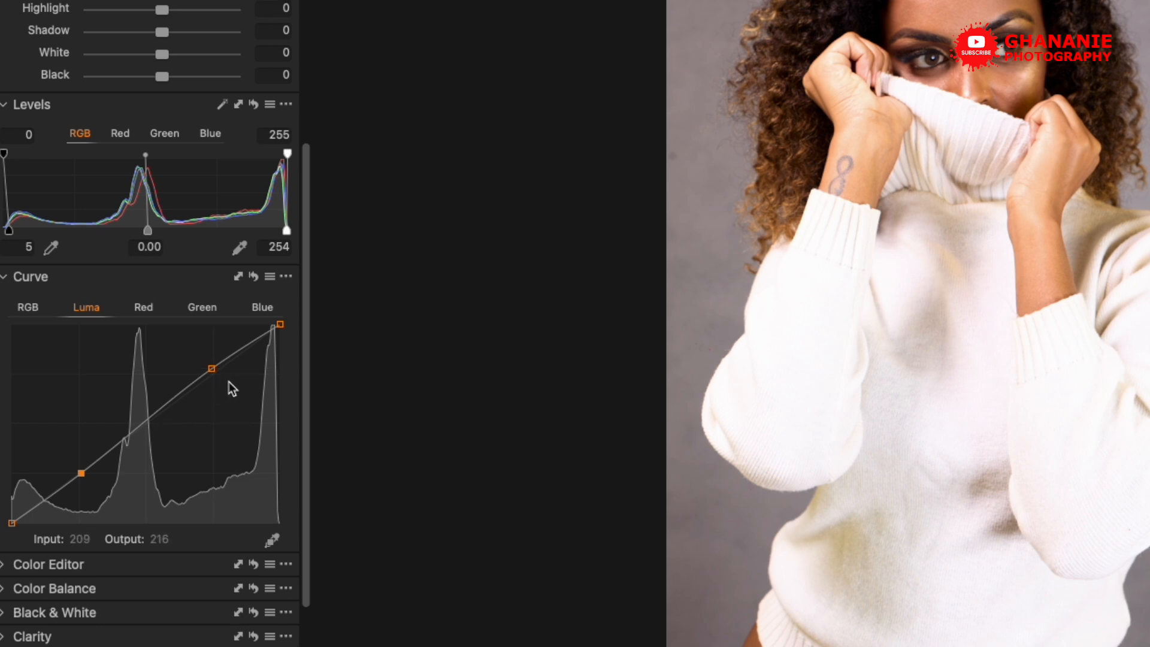
{"action": "scroll", "coordinate": [232, 389], "scroll_direction": "up", "scroll_amount": 3}
{"action": "scroll", "coordinate": [250, 372], "scroll_direction": "down", "scroll_amount": 1}
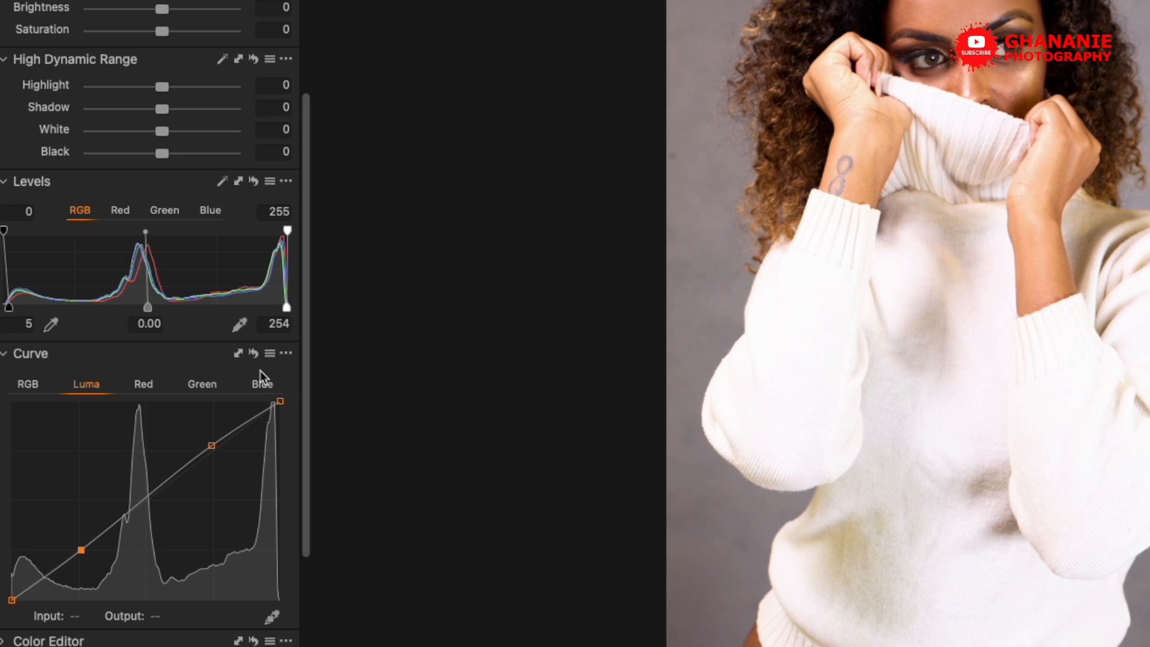
{"action": "left_click", "coordinate": [254, 353]}
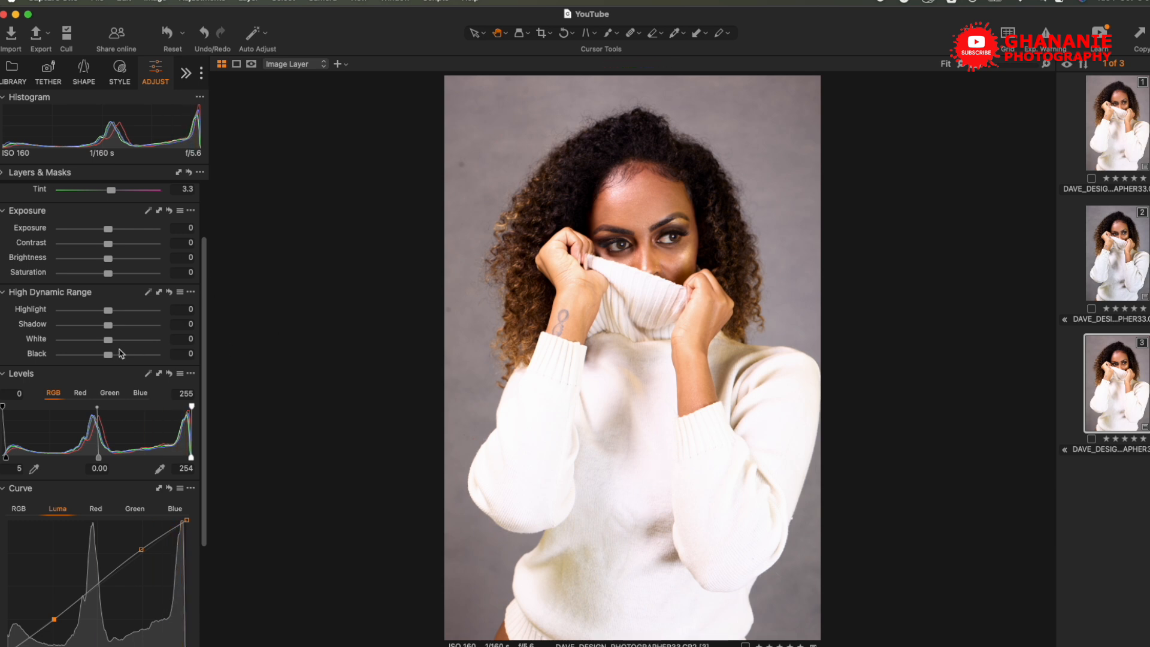
Step: Set the High Dynamic Range Highlight to -50 and compare the edit with the original in a split before/after view
{"action": "scroll", "coordinate": [122, 353], "scroll_direction": "up", "scroll_amount": 2}
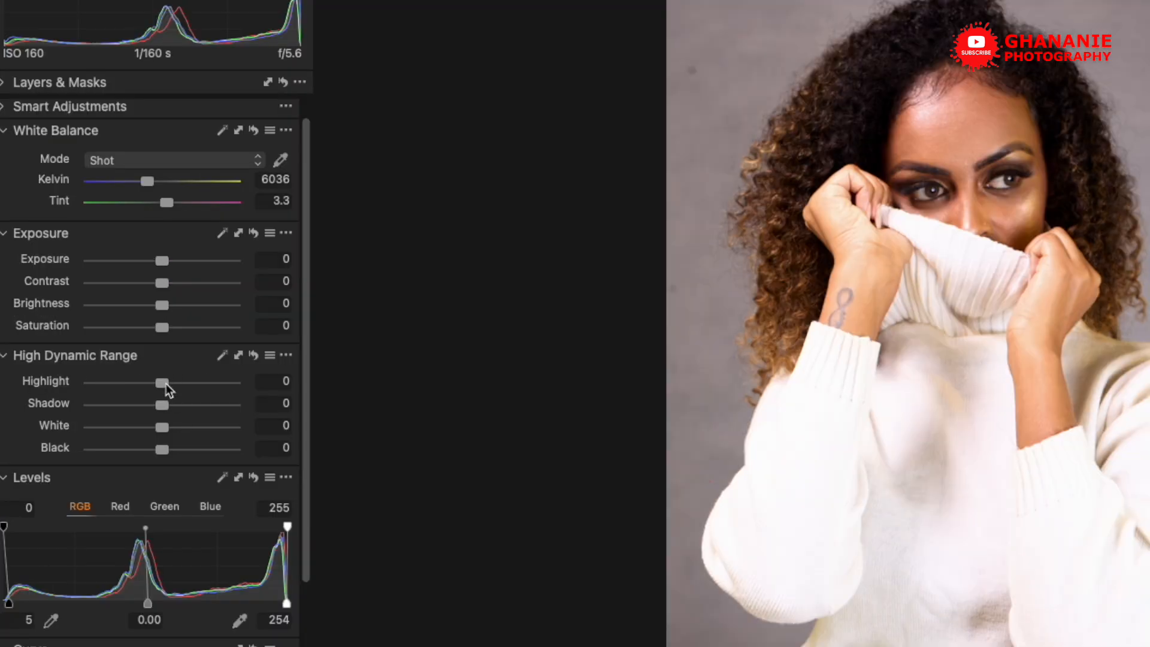
{"action": "left_click_drag", "start_coordinate": [162, 386], "coordinate": [84, 386]}
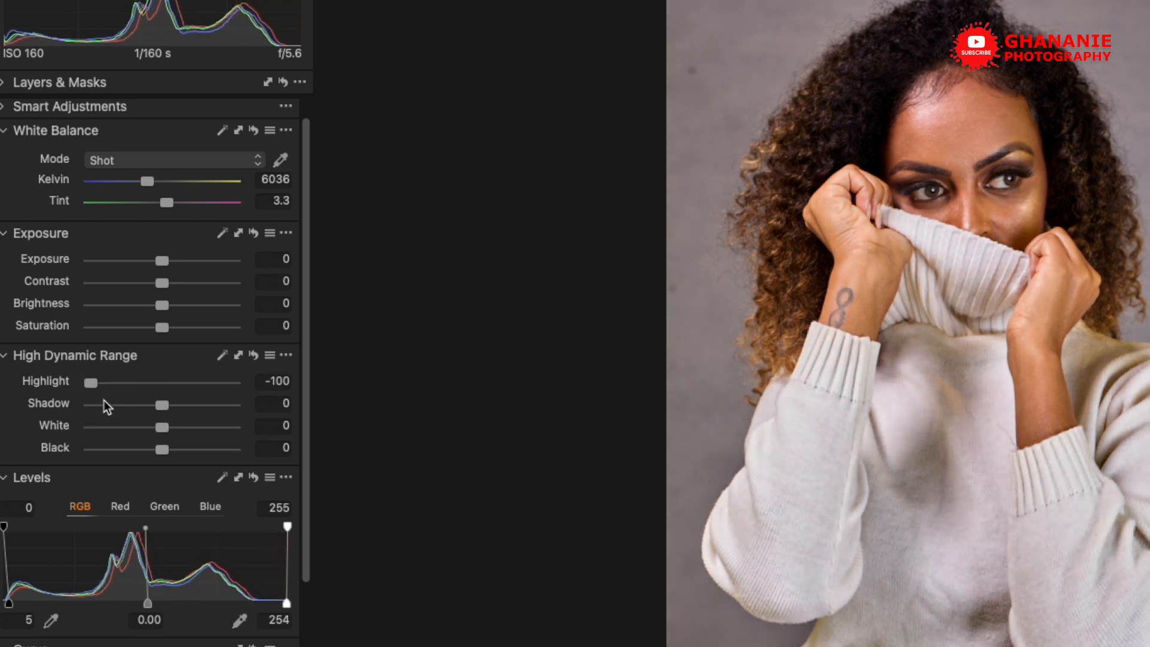
{"action": "left_click_drag", "start_coordinate": [90, 383], "coordinate": [127, 393]}
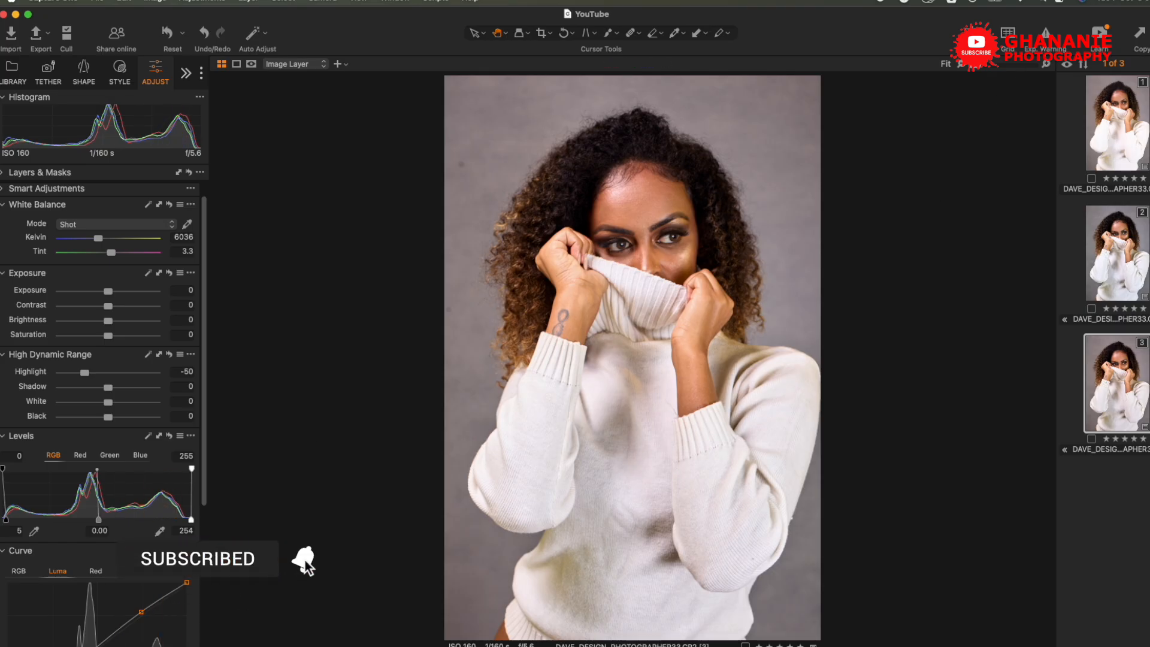
{"action": "key", "text": "y"}
{"action": "left_click_drag", "start_coordinate": [632, 357], "coordinate": [443, 390]}
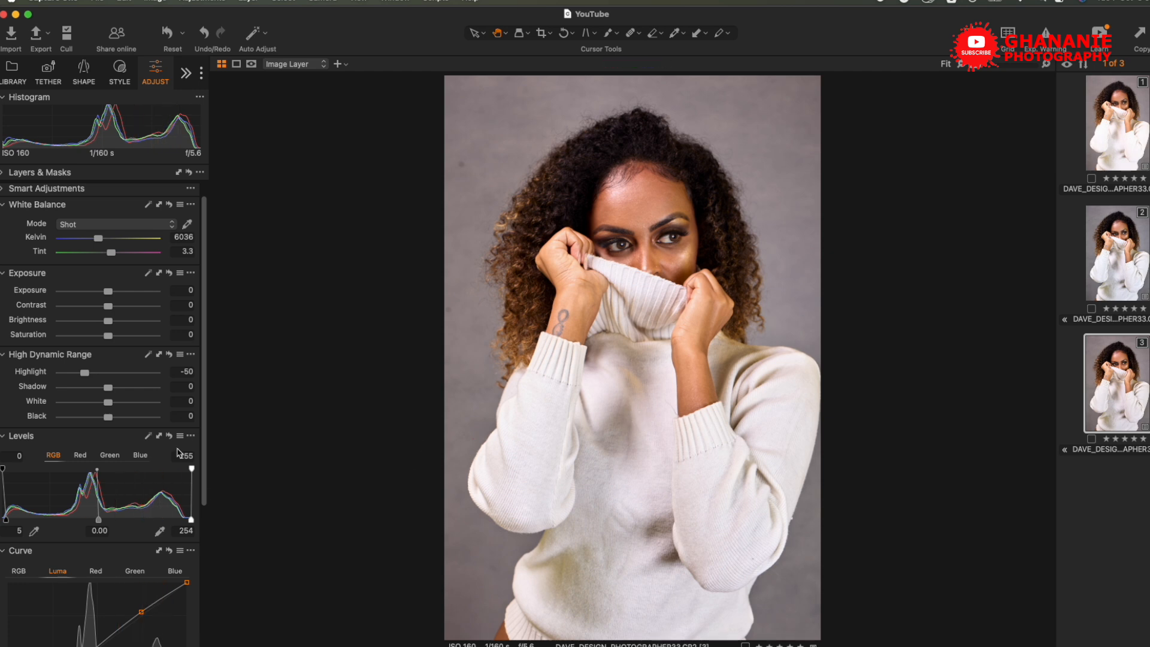
Step: Set the RGB Levels white point to 243 and raise the Exposure to 0.11
{"action": "left_click_drag", "start_coordinate": [191, 520], "coordinate": [182, 519]}
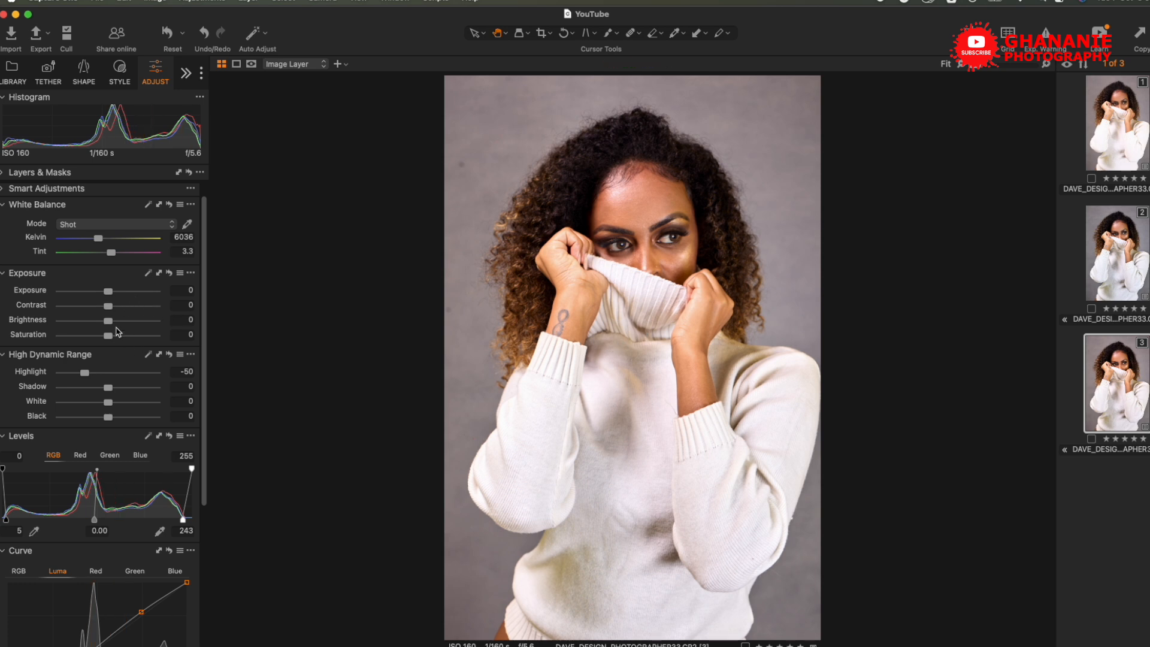
{"action": "left_click_drag", "start_coordinate": [109, 292], "coordinate": [112, 292]}
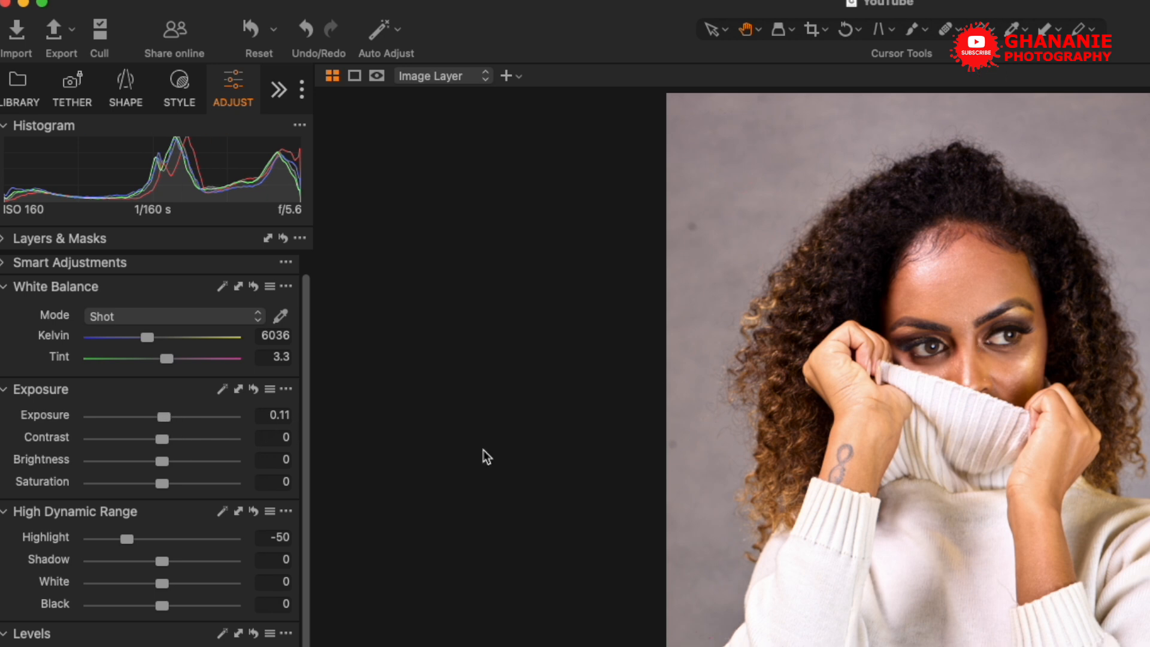
Step: Set the Saturation to 6 after checking the face close up, and move the RGB Levels white point to 245
{"action": "left_click", "coordinate": [281, 483]}
{"action": "key", "text": "Return"}
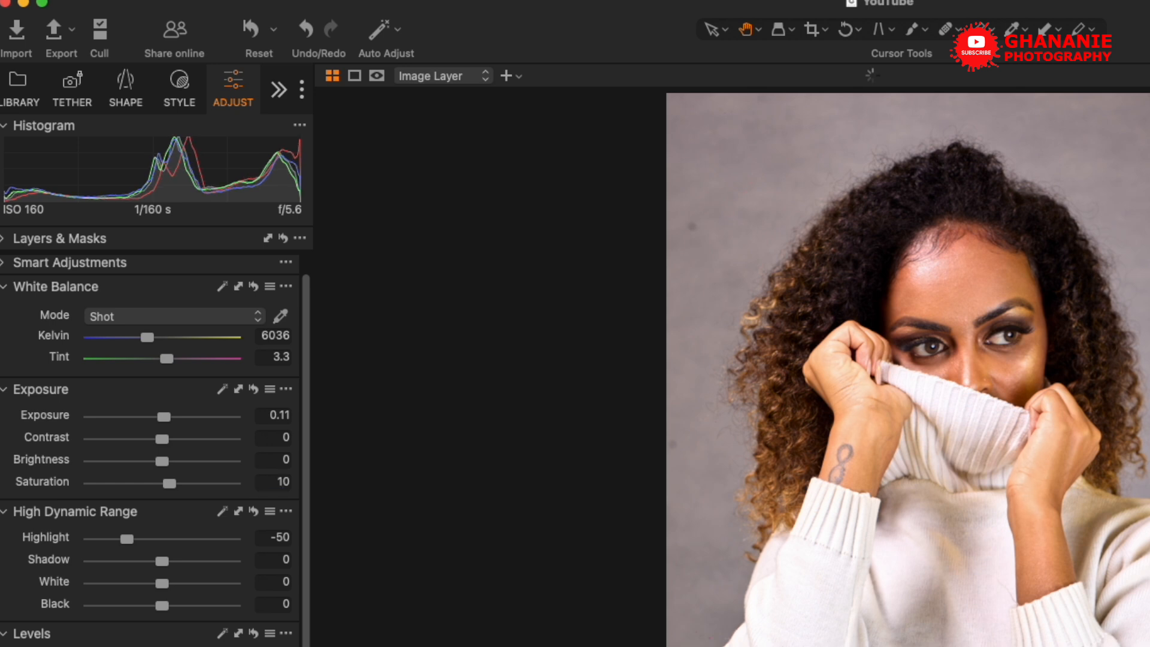
{"action": "double_click", "coordinate": [657, 197]}
{"action": "left_click_drag", "start_coordinate": [657, 198], "coordinate": [662, 272]}
{"action": "double_click", "coordinate": [662, 272]}
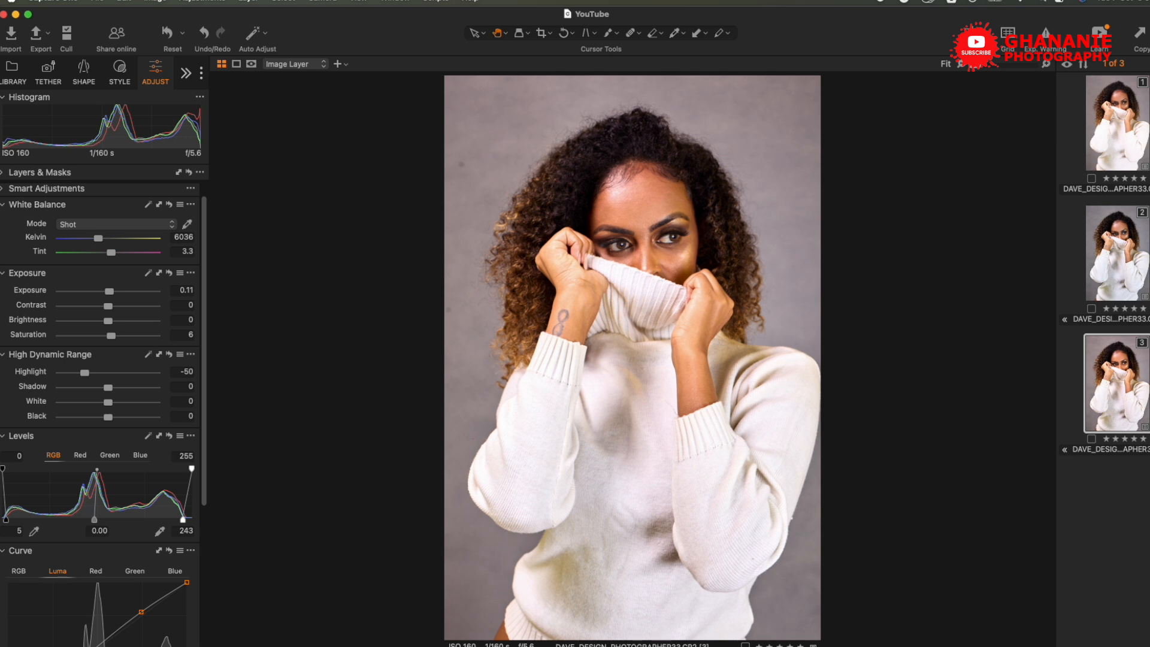
{"action": "left_click_drag", "start_coordinate": [183, 518], "coordinate": [184, 518]}
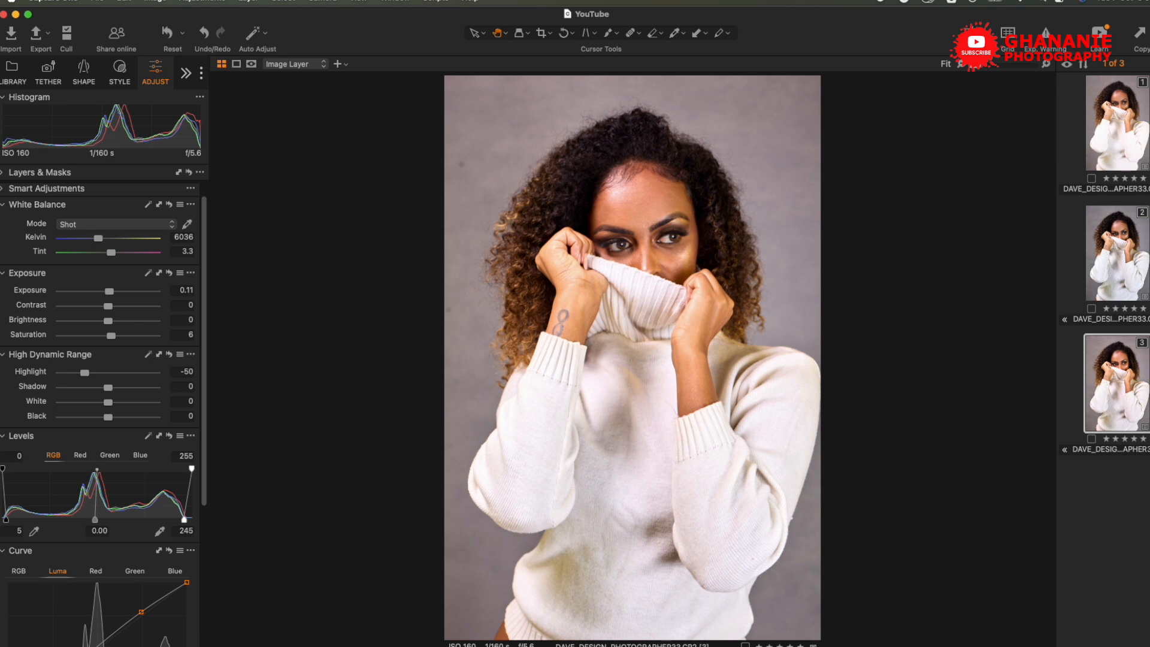
Step: Look through the White Balance modes and inspect the eyes and skin close up
{"action": "left_click", "coordinate": [114, 224]}
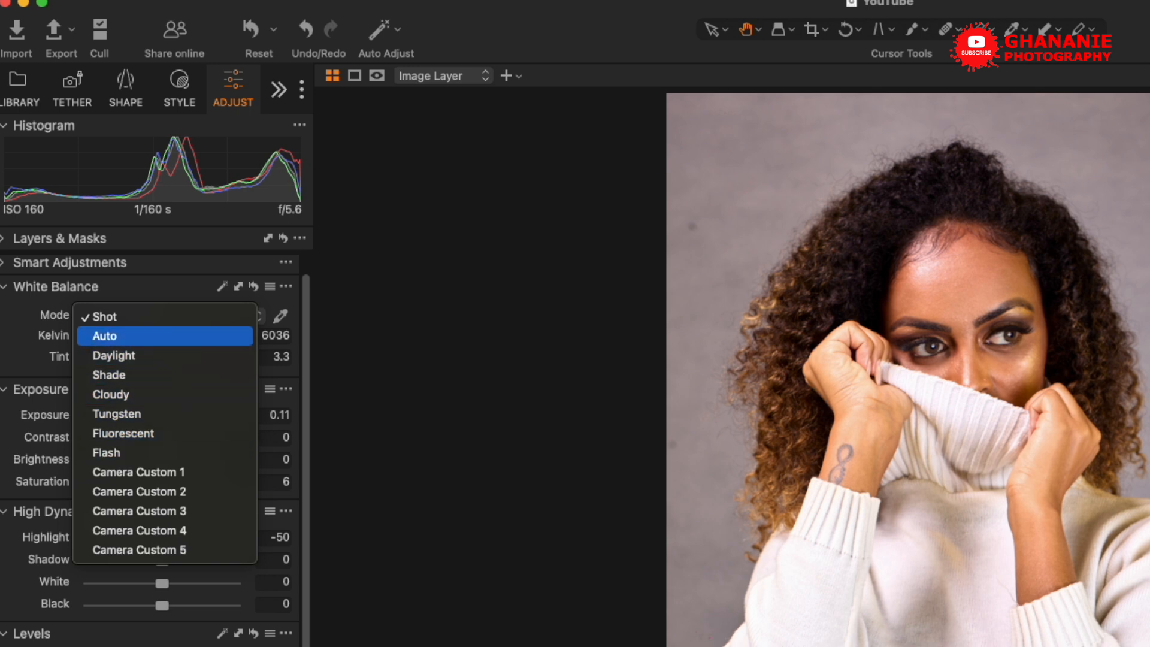
{"action": "left_click", "coordinate": [455, 347]}
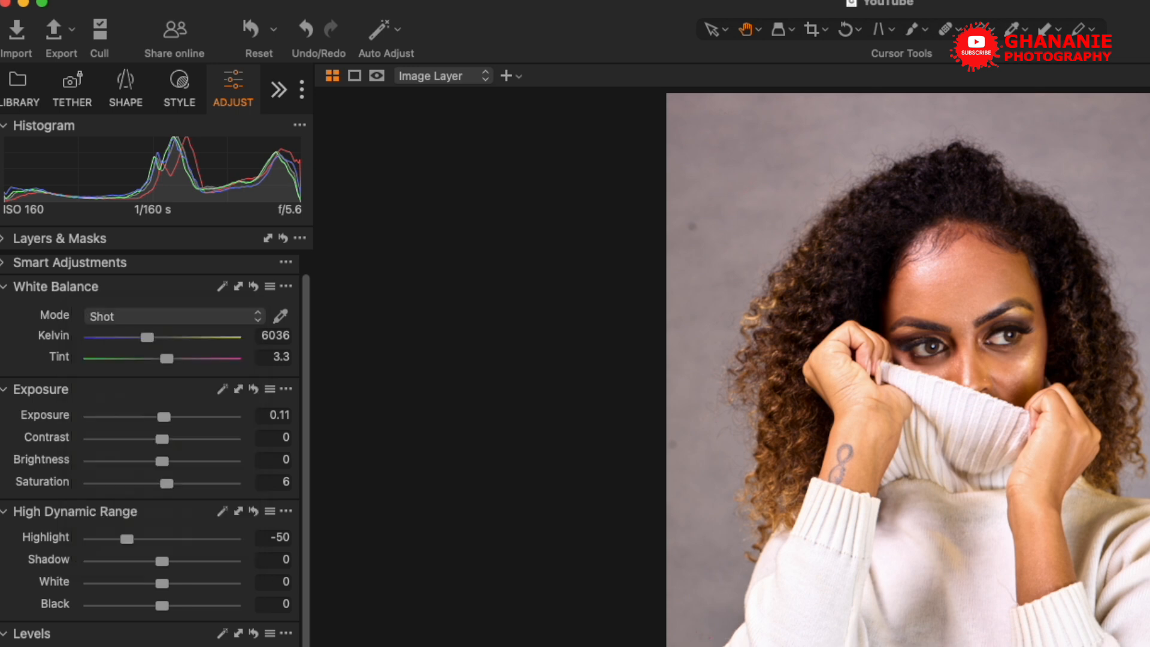
{"action": "double_click", "coordinate": [1009, 321]}
{"action": "left_click_drag", "start_coordinate": [530, 514], "coordinate": [536, 495]}
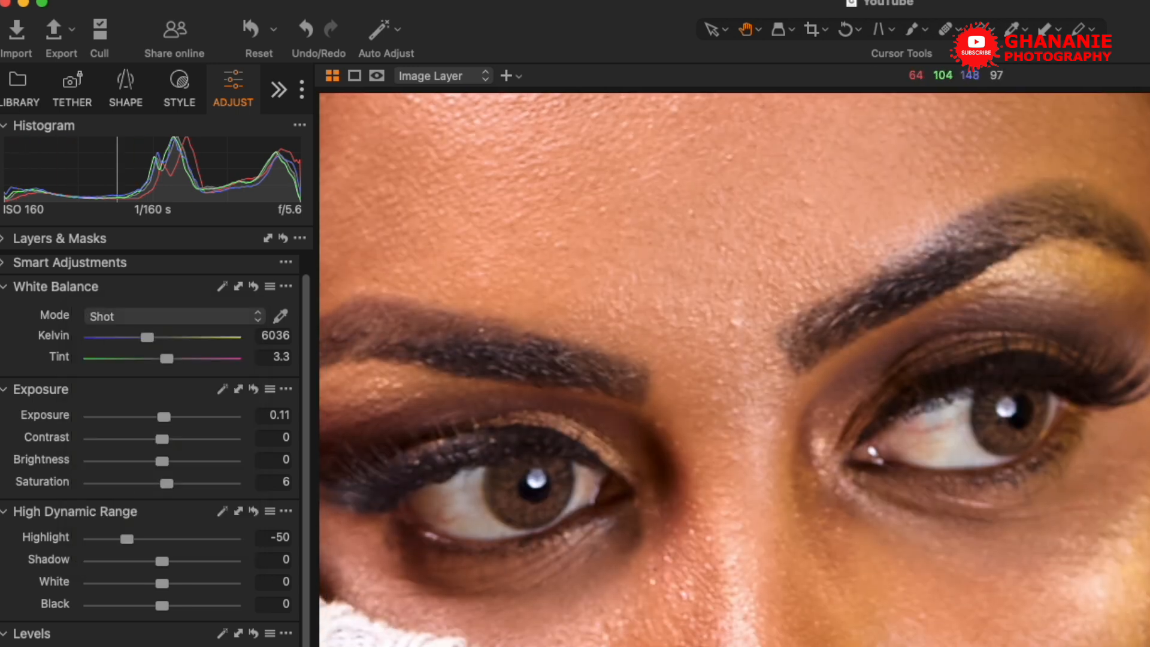
{"action": "double_click", "coordinate": [803, 431]}
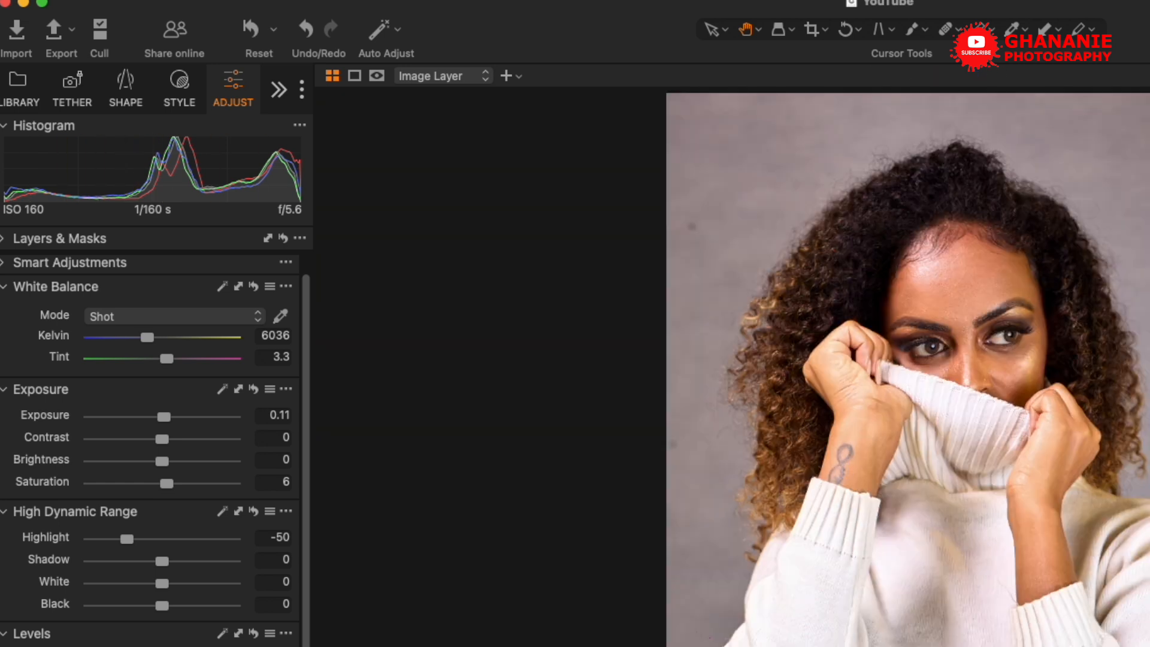
Step: Try the Daylight and Flash white balance modes, return to Daylight and set the temperature to 5600 Kelvin
{"action": "left_click", "coordinate": [173, 316]}
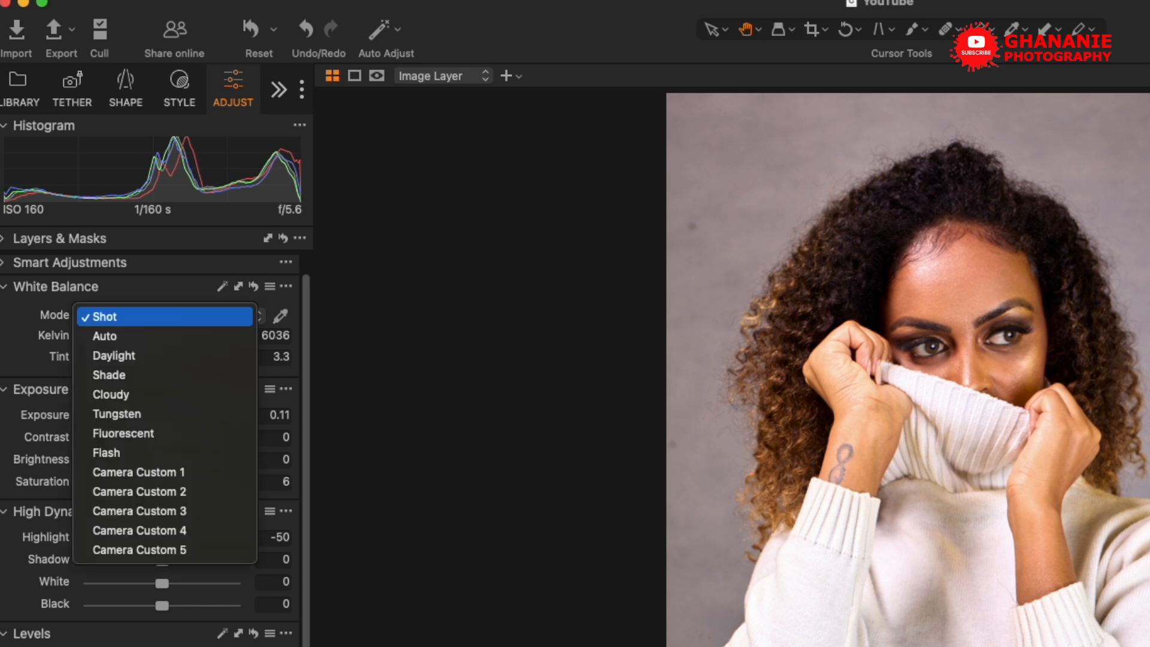
{"action": "left_click", "coordinate": [114, 355]}
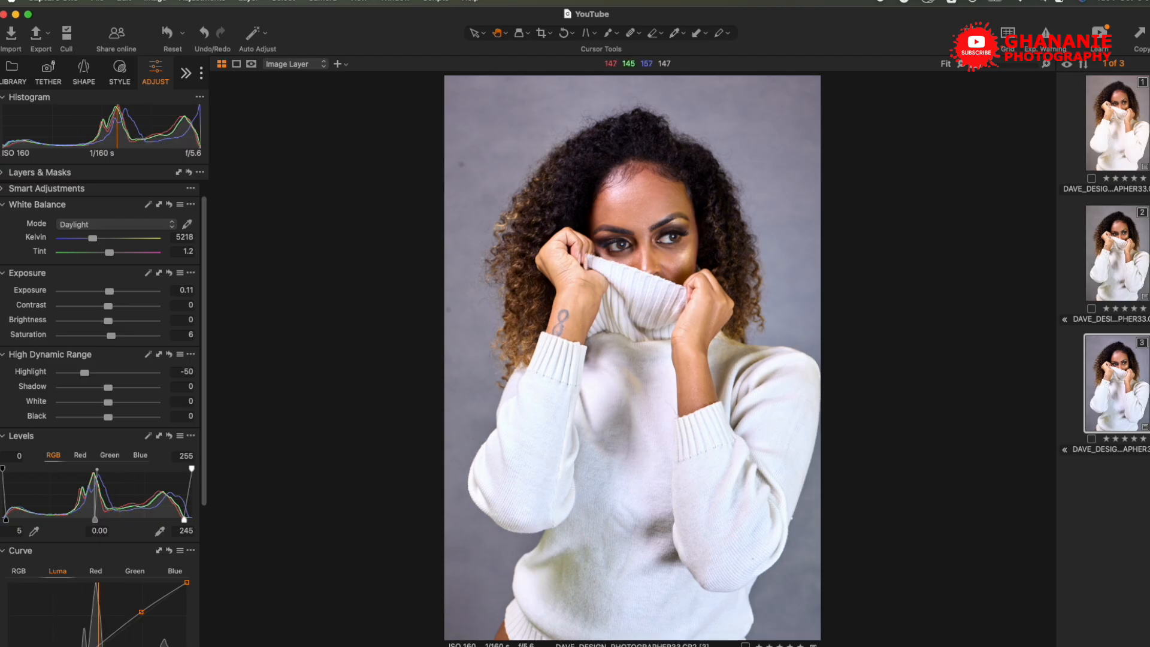
{"action": "left_click", "coordinate": [116, 225]}
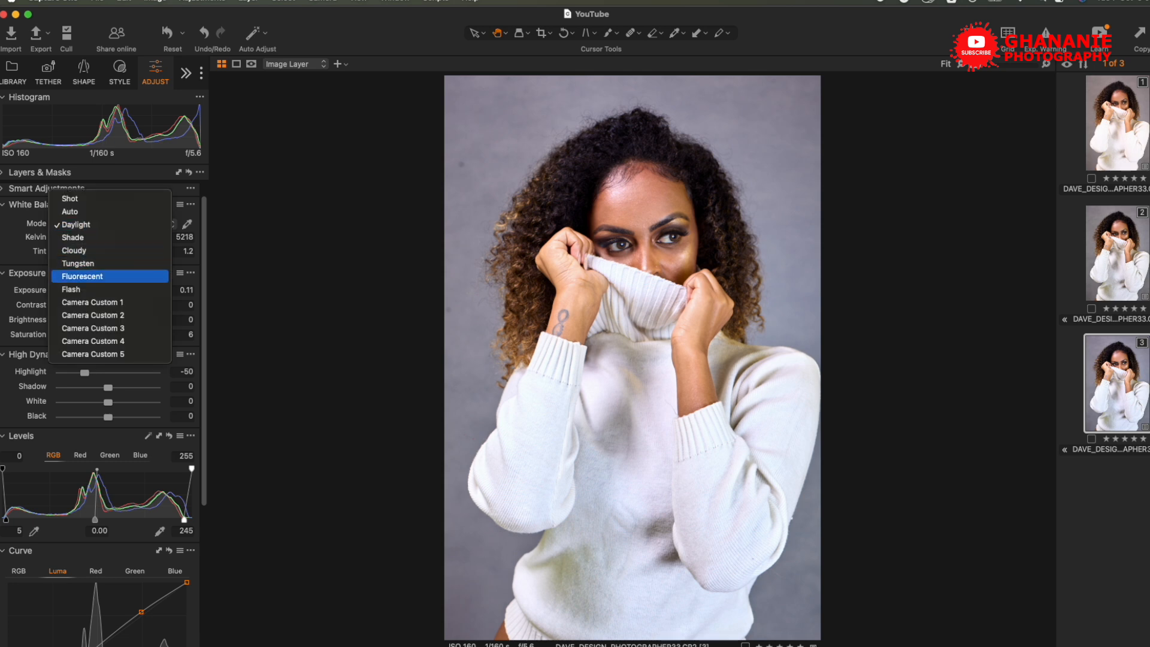
{"action": "left_click", "coordinate": [107, 290]}
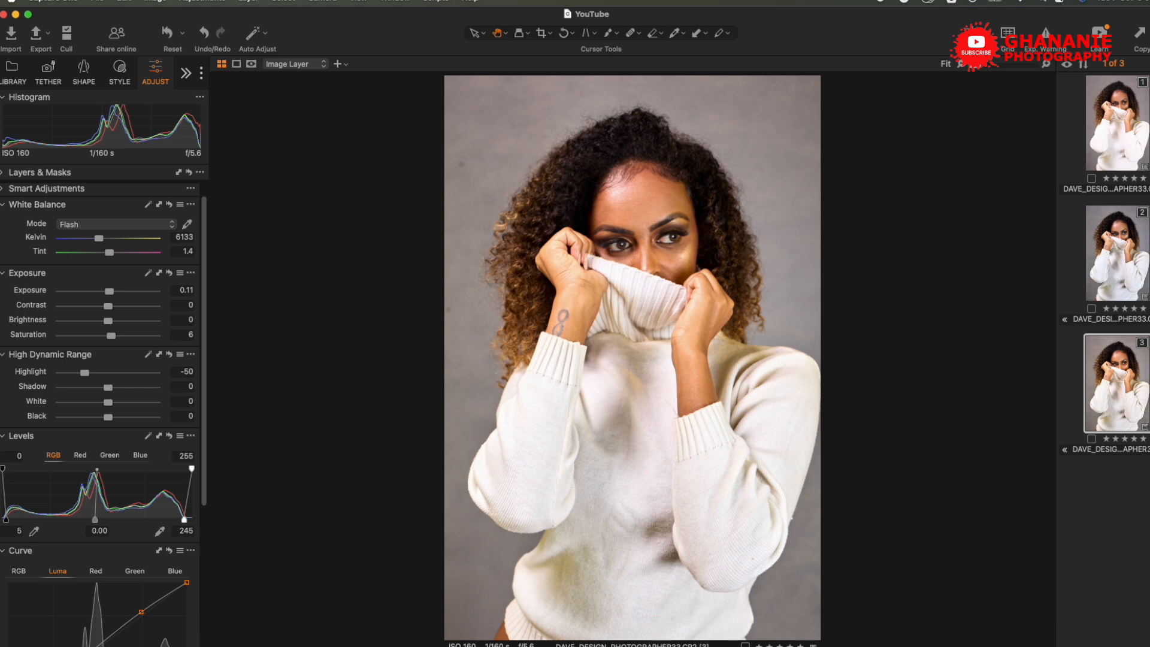
{"action": "left_click", "coordinate": [116, 224]}
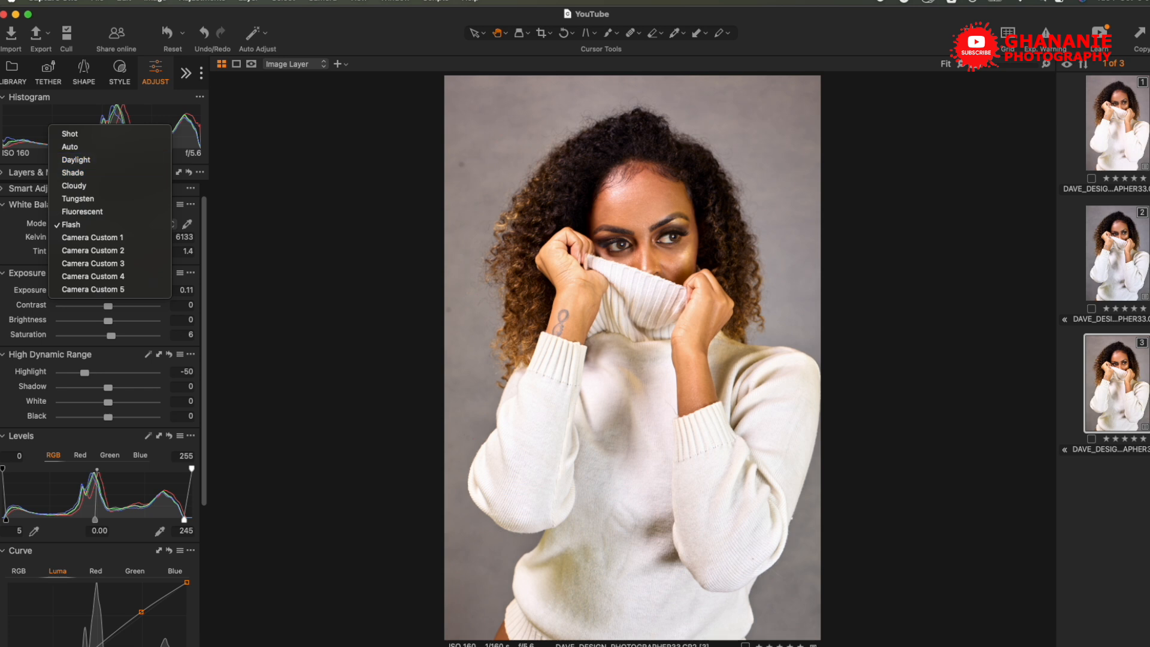
{"action": "left_click", "coordinate": [76, 159]}
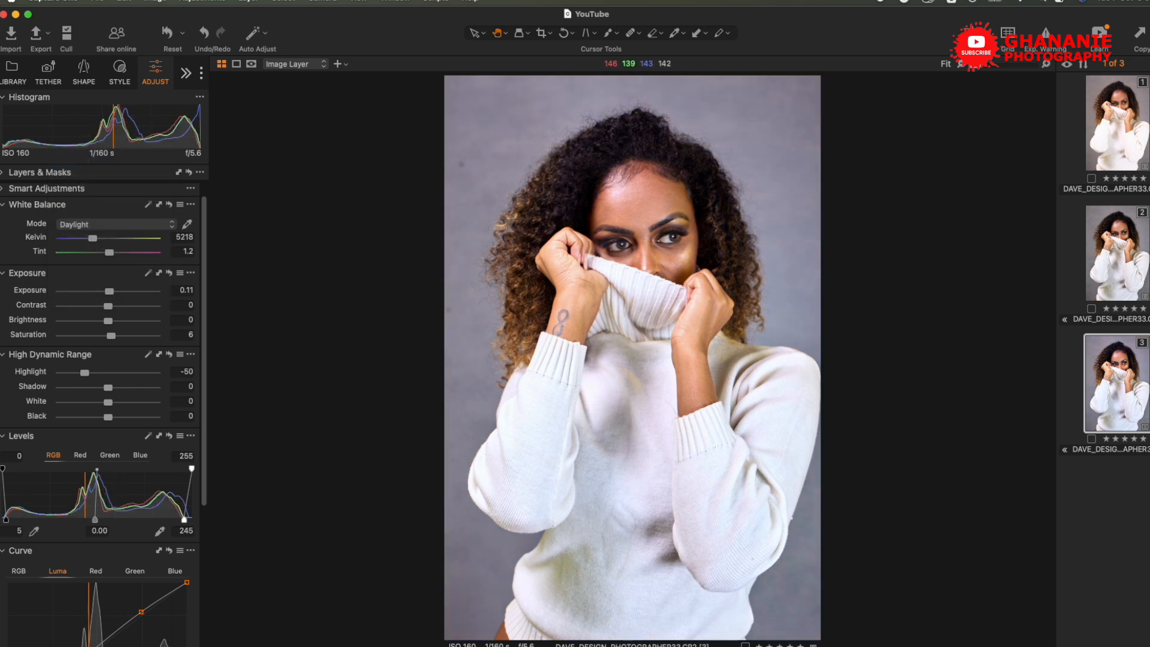
{"action": "left_click", "coordinate": [176, 237]}
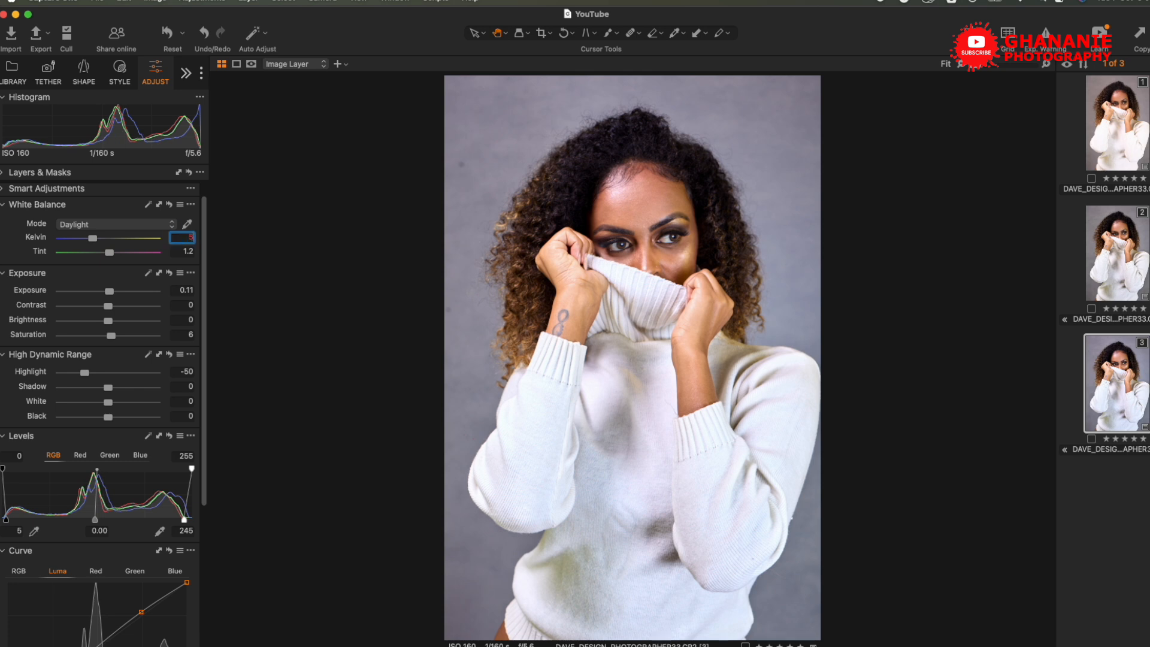
{"action": "key", "text": "Return"}
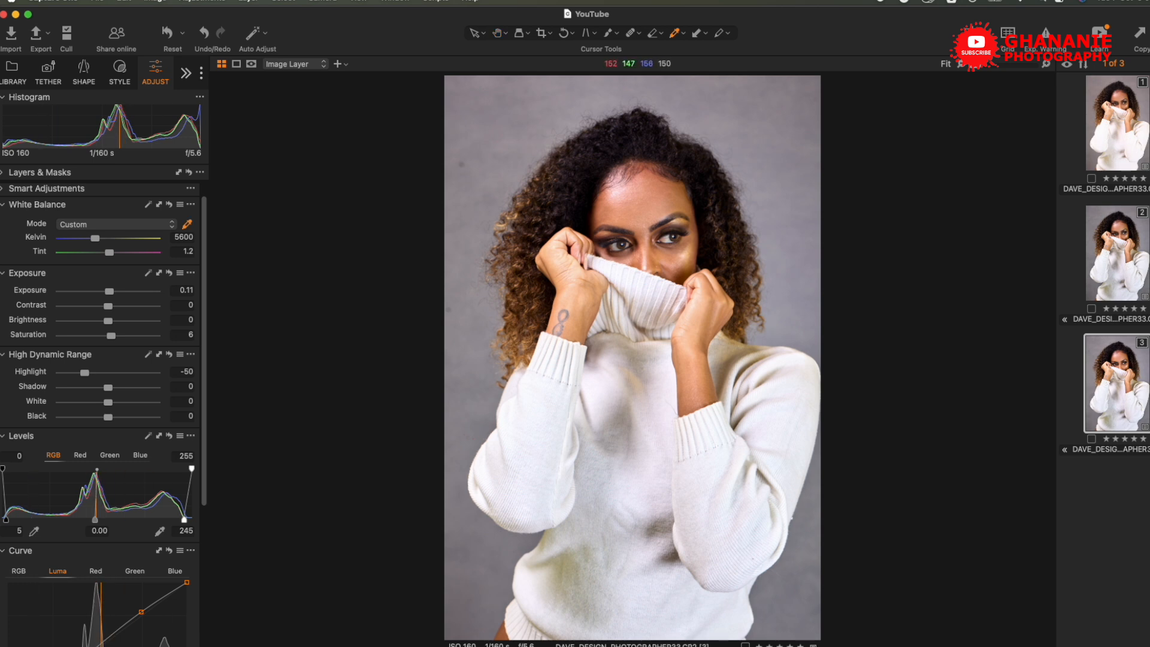
Step: Pick a neutral white balance from the gray backdrop beside the woman's hair
{"action": "left_click", "coordinate": [515, 143]}
{"action": "left_click", "coordinate": [515, 144]}
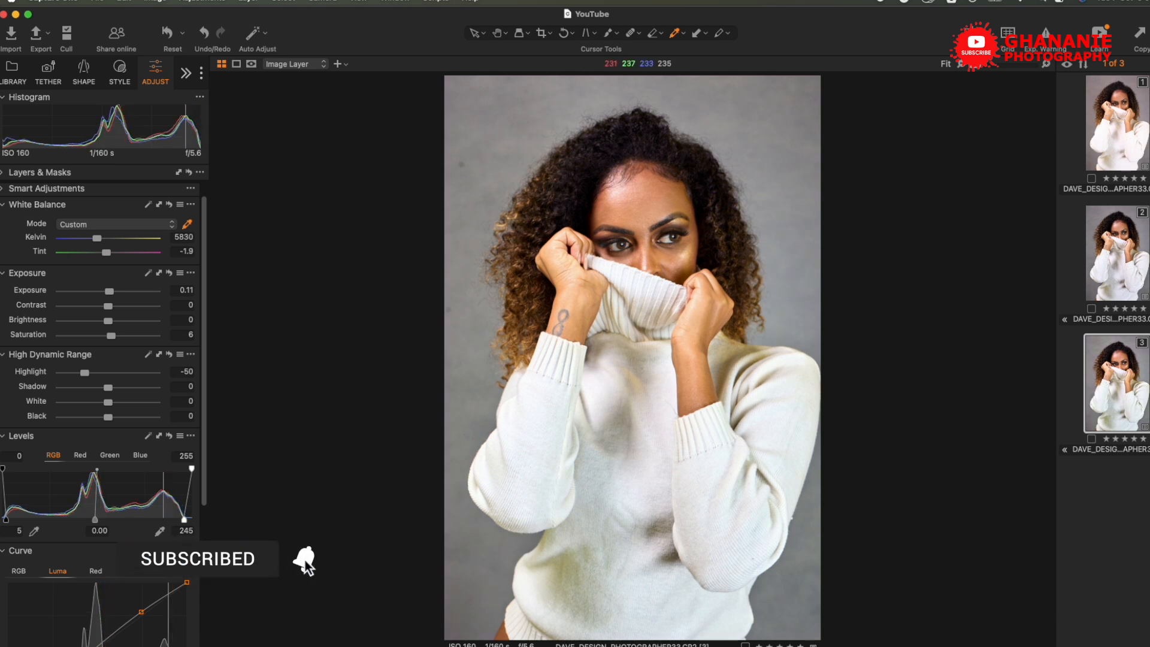
{"action": "left_click", "coordinate": [509, 149]}
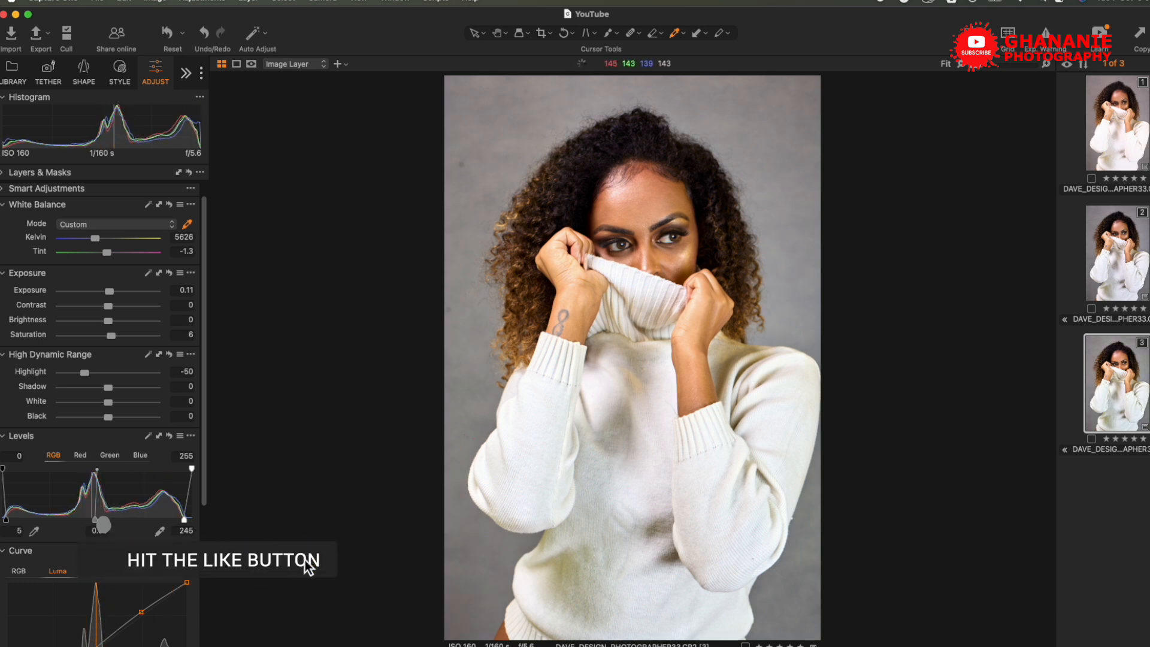
Step: Try two more neutral white balance picks on the gray backdrop, and reset the white balance to the shot setting
{"action": "left_click", "coordinate": [509, 149]}
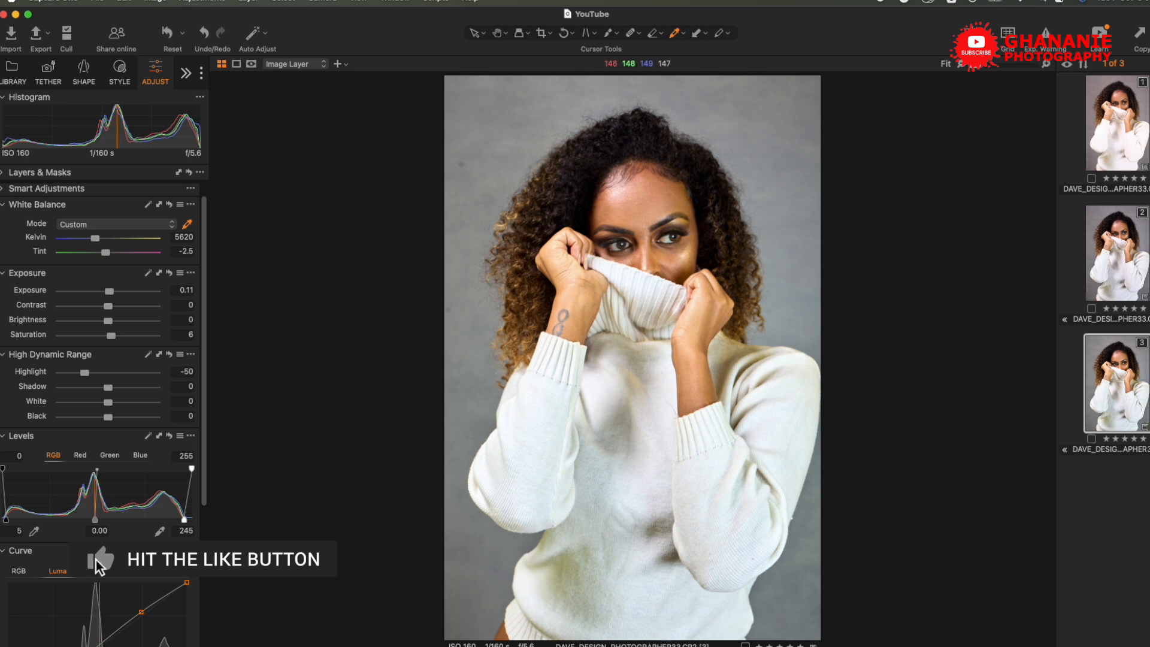
{"action": "left_click", "coordinate": [508, 149]}
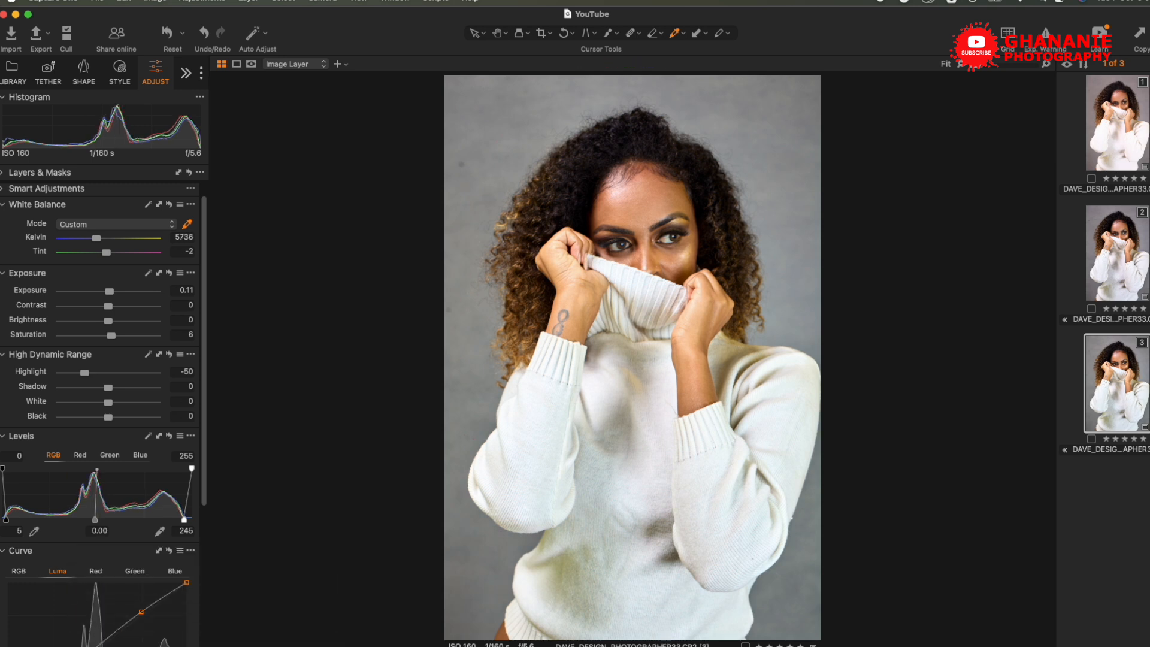
{"action": "left_click", "coordinate": [169, 205]}
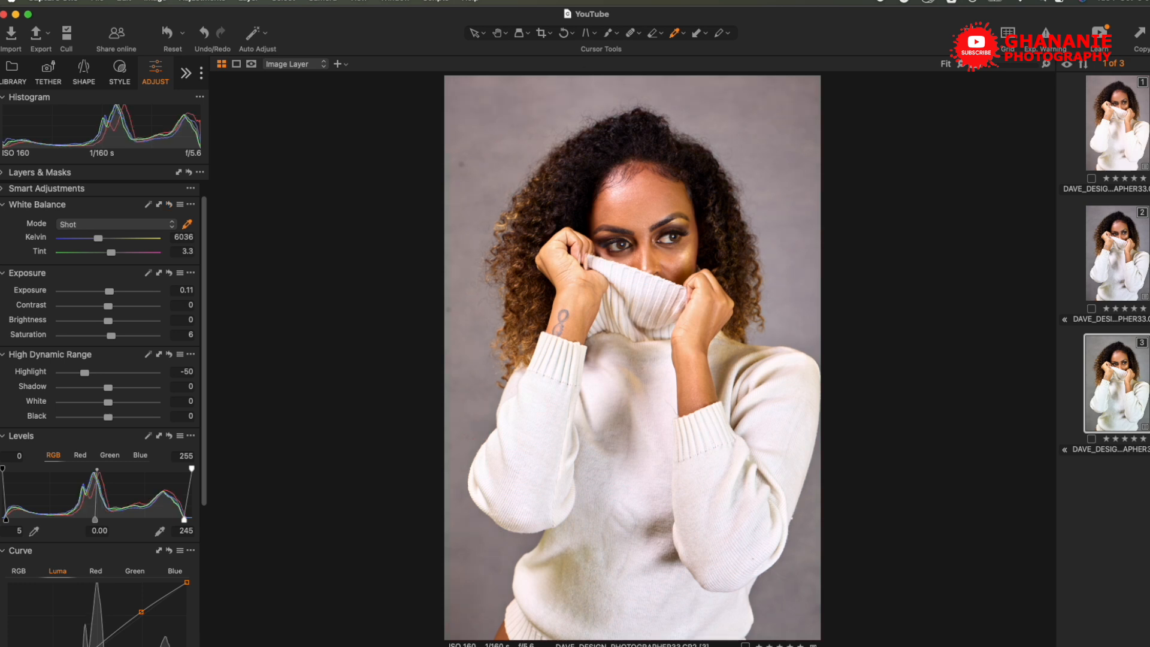
Step: Set the white balance mode to Daylight and change its temperature to 5600 Kelvin
{"action": "left_click", "coordinate": [183, 237]}
{"action": "left_click", "coordinate": [117, 224]}
{"action": "left_click", "coordinate": [107, 250]}
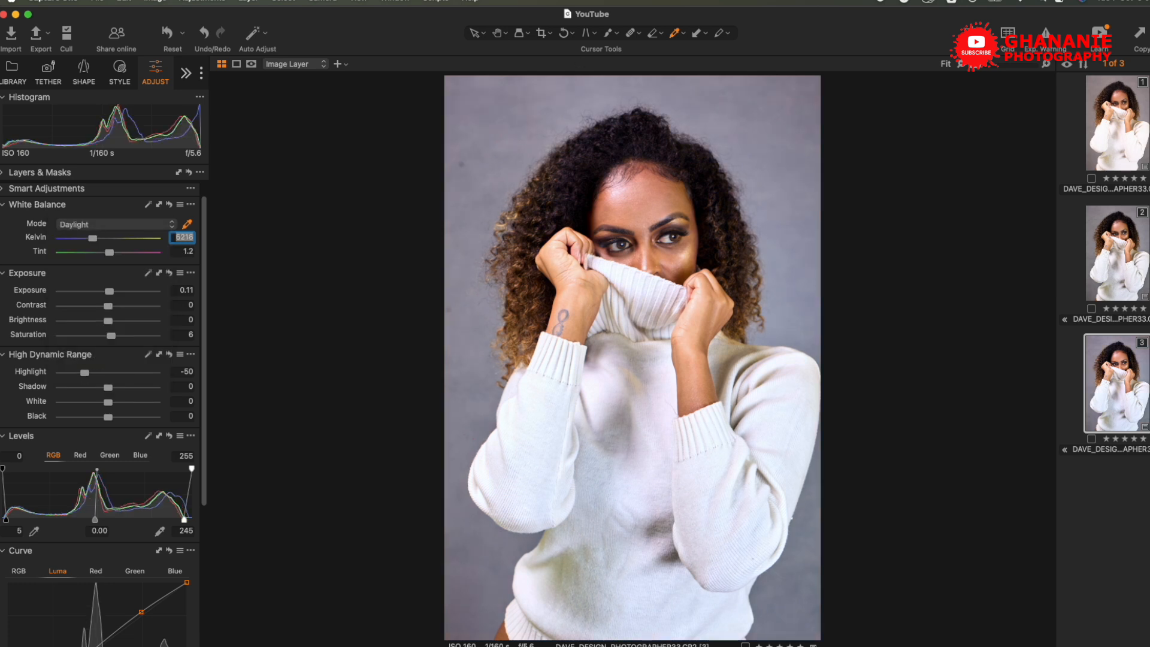
{"action": "key", "text": "Return"}
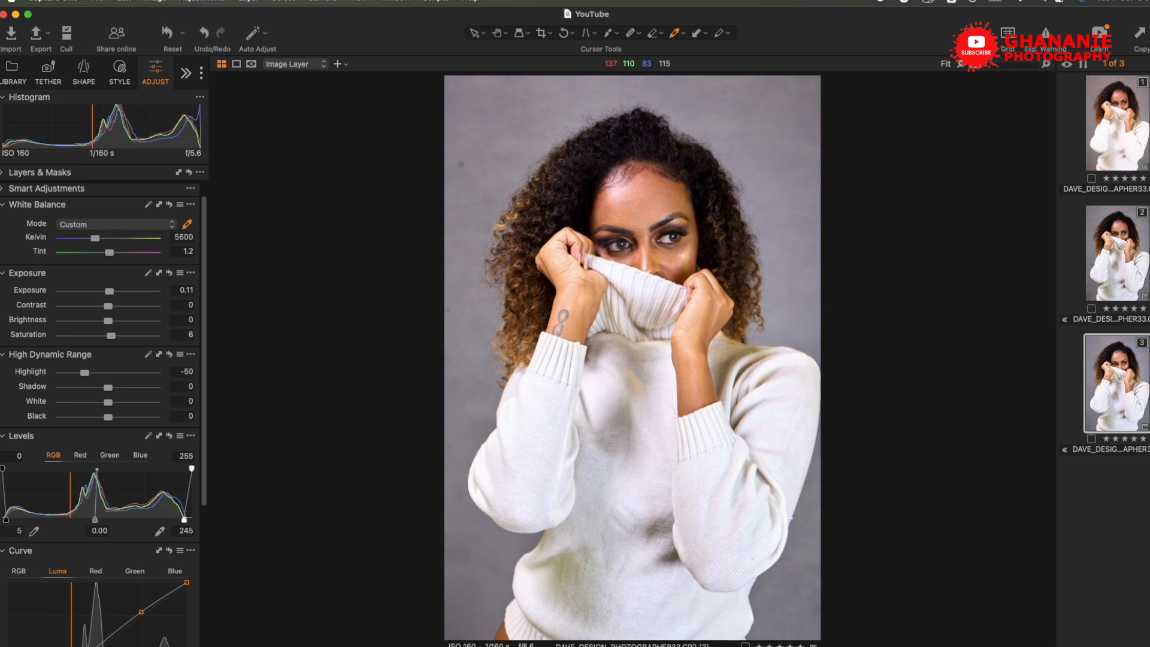
Step: Inspect the forehead and eyes close up, and compare the edited third variant side by side with the first variant
{"action": "key", "text": "h"}
{"action": "double_click", "coordinate": [655, 207]}
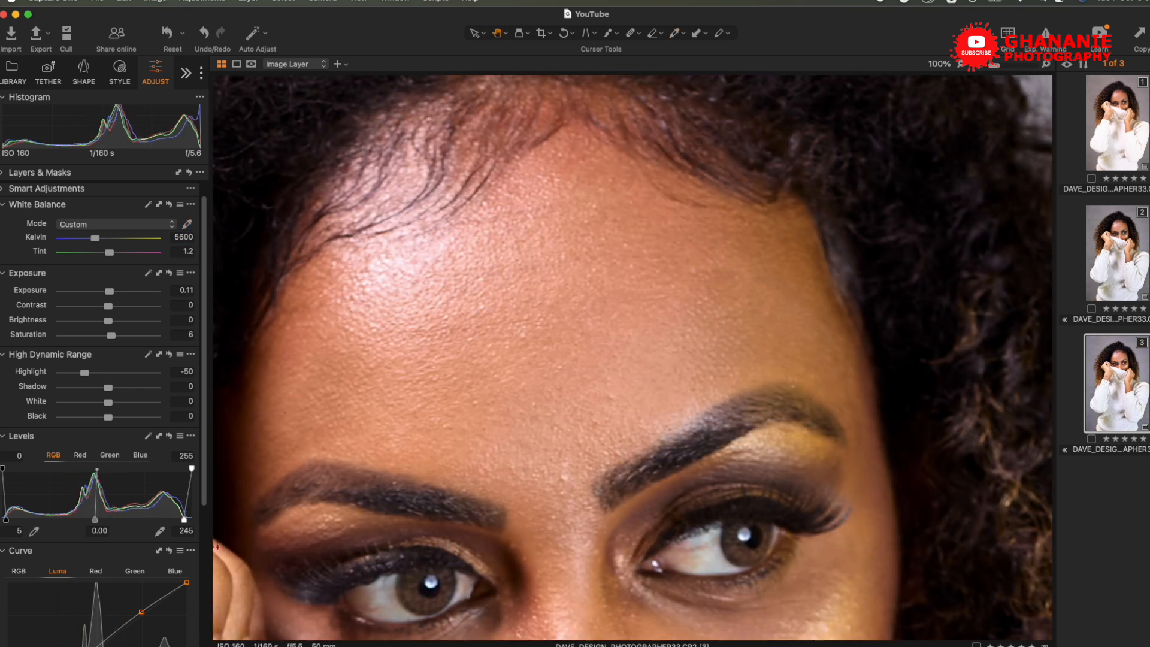
{"action": "double_click", "coordinate": [655, 206]}
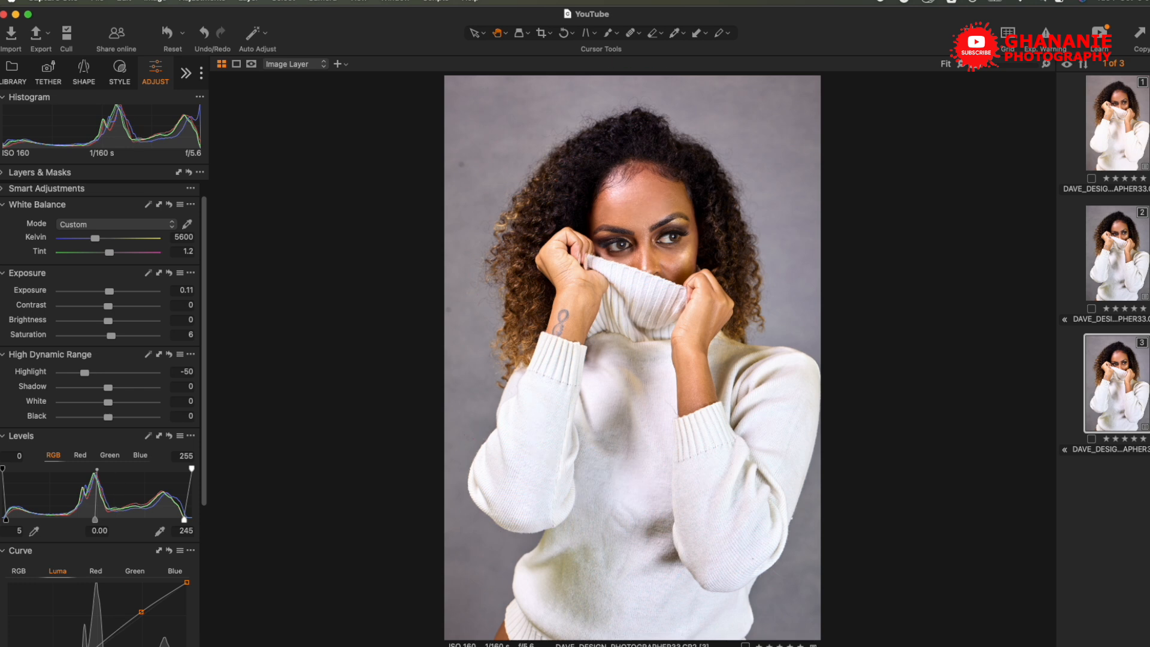
{"action": "left_click", "coordinate": [1117, 123], "text": "super"}
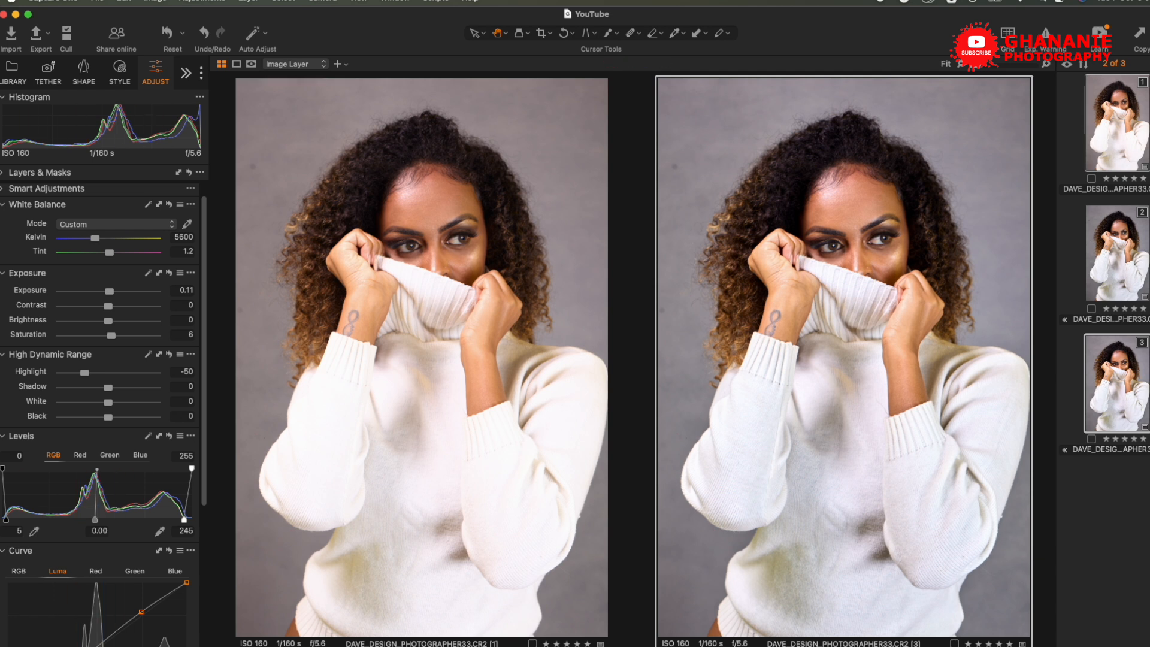
{"action": "left_click", "coordinate": [1117, 383]}
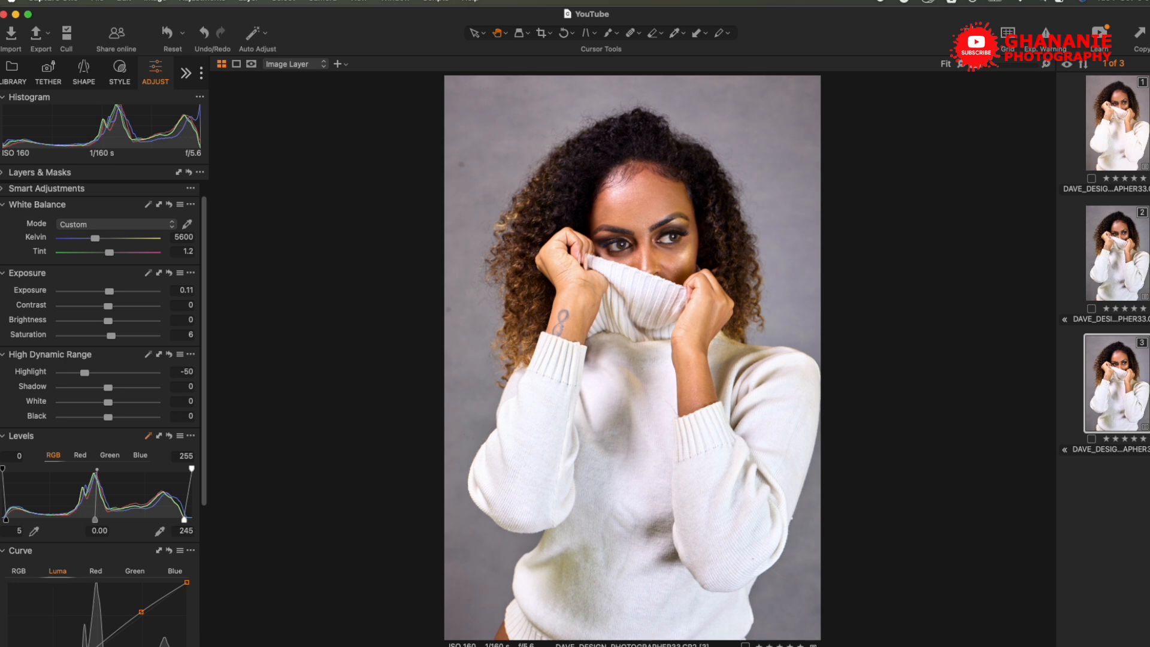
Step: Review the adjustment tools and their settings, from White Balance and Exposure through Levels and Curve to Dehaze and Vignetting
{"action": "scroll", "coordinate": [102, 359], "scroll_direction": "down", "scroll_amount": 5}
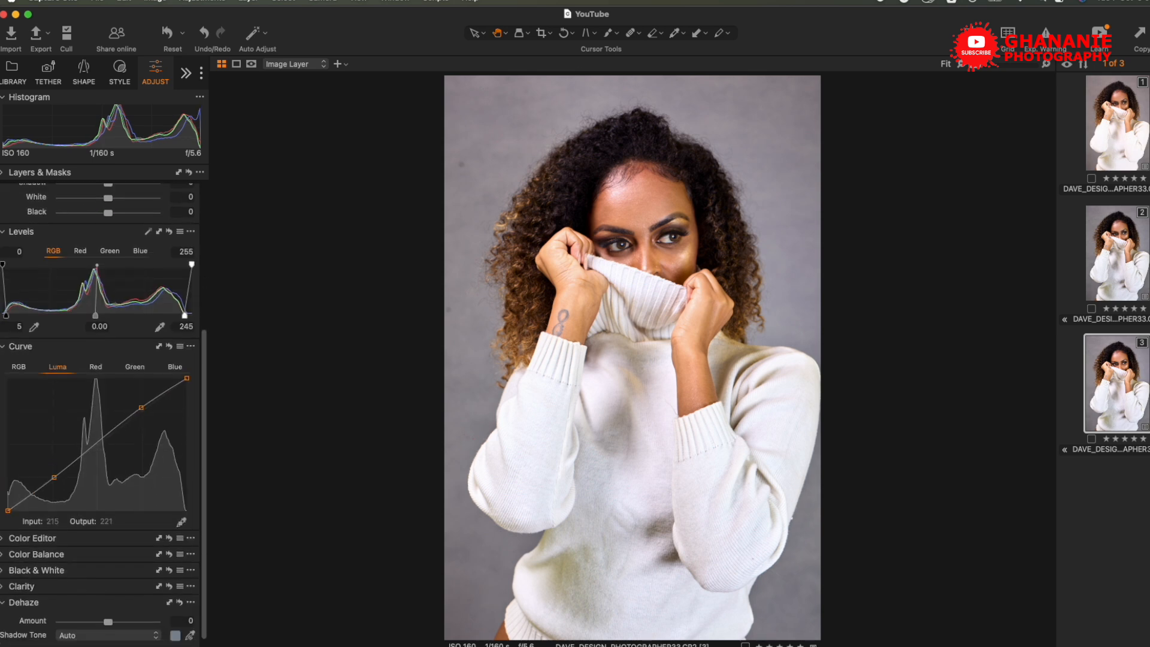
{"action": "scroll", "coordinate": [101, 359], "scroll_direction": "up", "scroll_amount": 4}
{"action": "scroll", "coordinate": [102, 360], "scroll_direction": "up", "scroll_amount": 2}
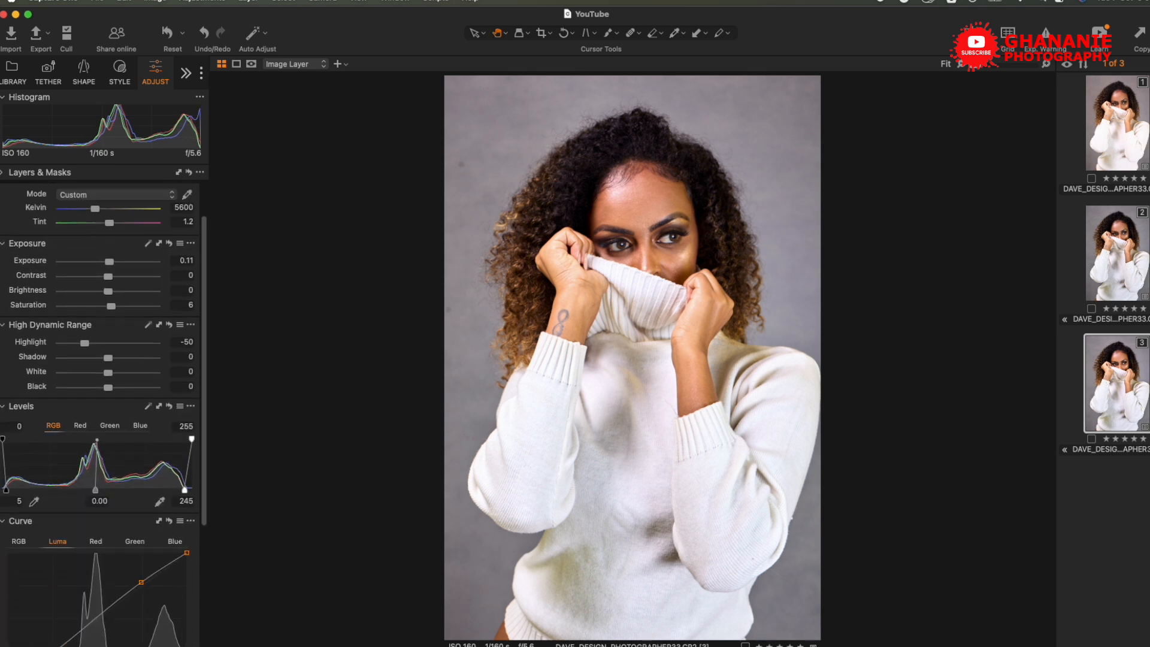
{"action": "scroll", "coordinate": [102, 359], "scroll_direction": "down", "scroll_amount": 1}
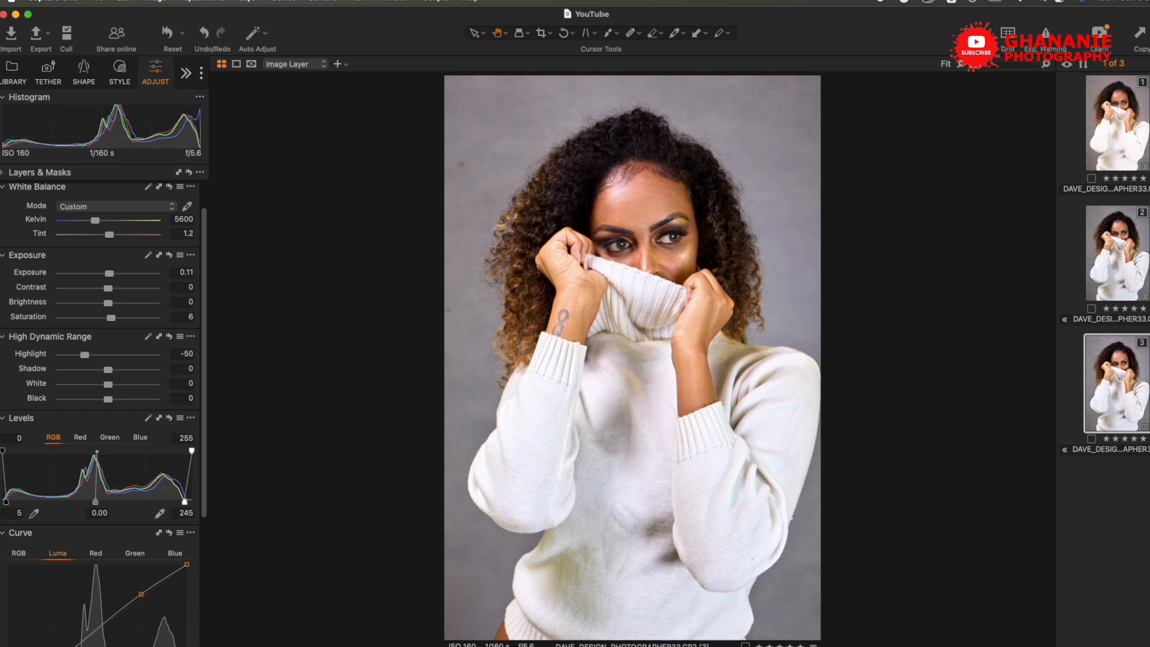
{"action": "scroll", "coordinate": [102, 413], "scroll_direction": "down", "scroll_amount": 3}
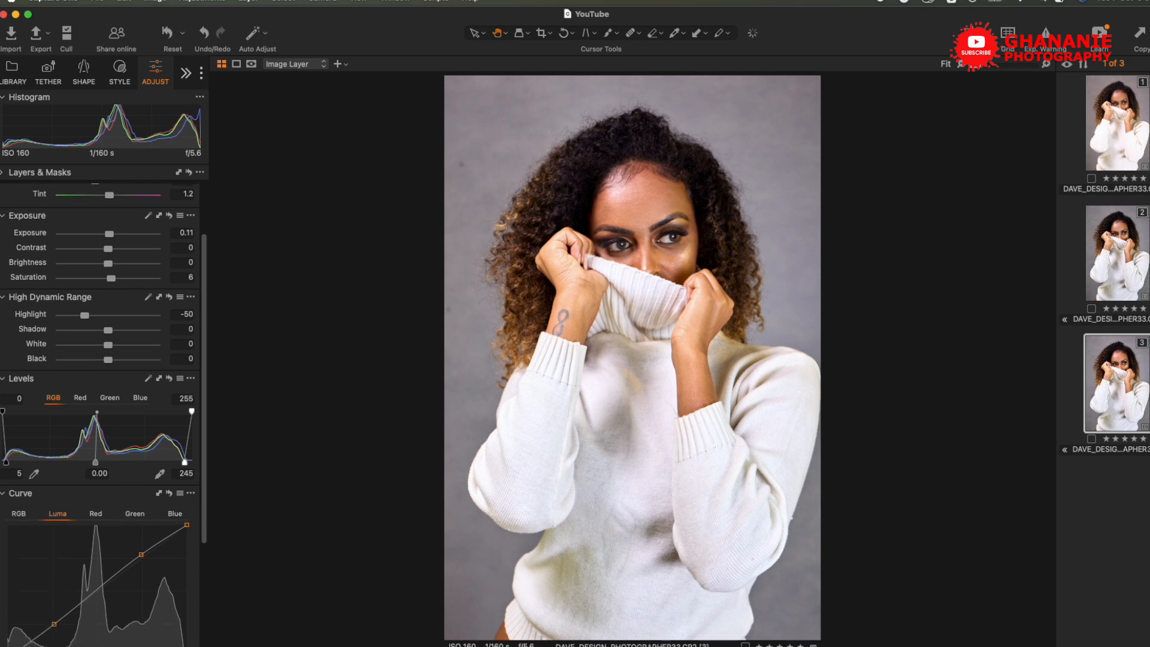
{"action": "scroll", "coordinate": [102, 413], "scroll_direction": "down", "scroll_amount": 10}
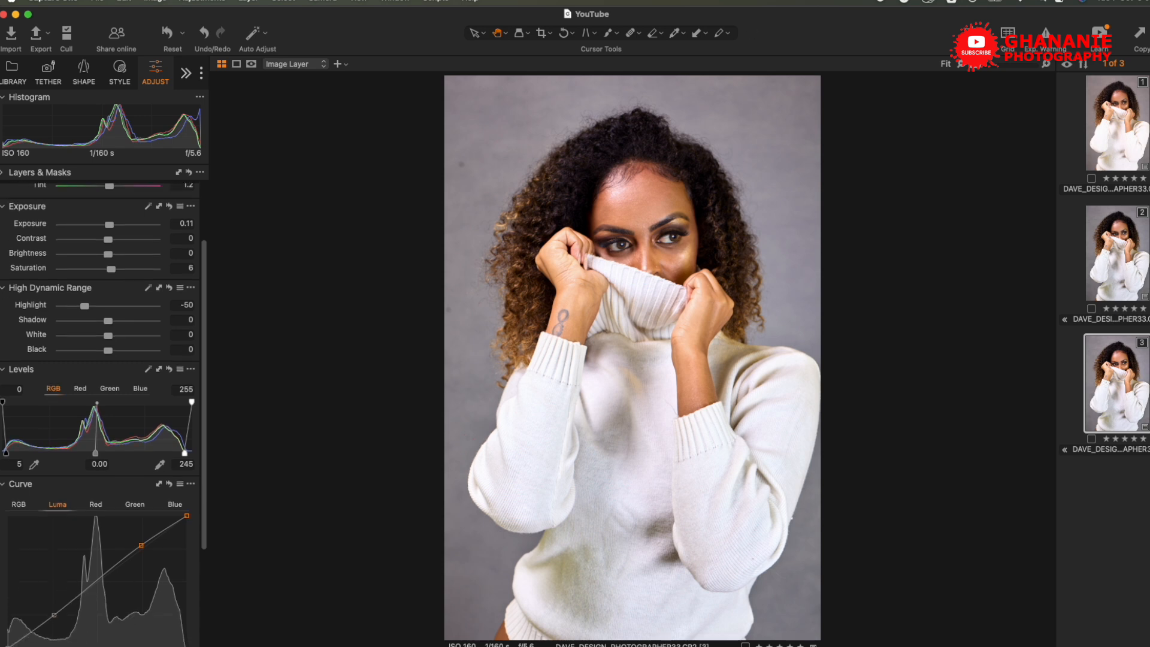
{"action": "scroll", "coordinate": [102, 413], "scroll_direction": "up", "scroll_amount": 1}
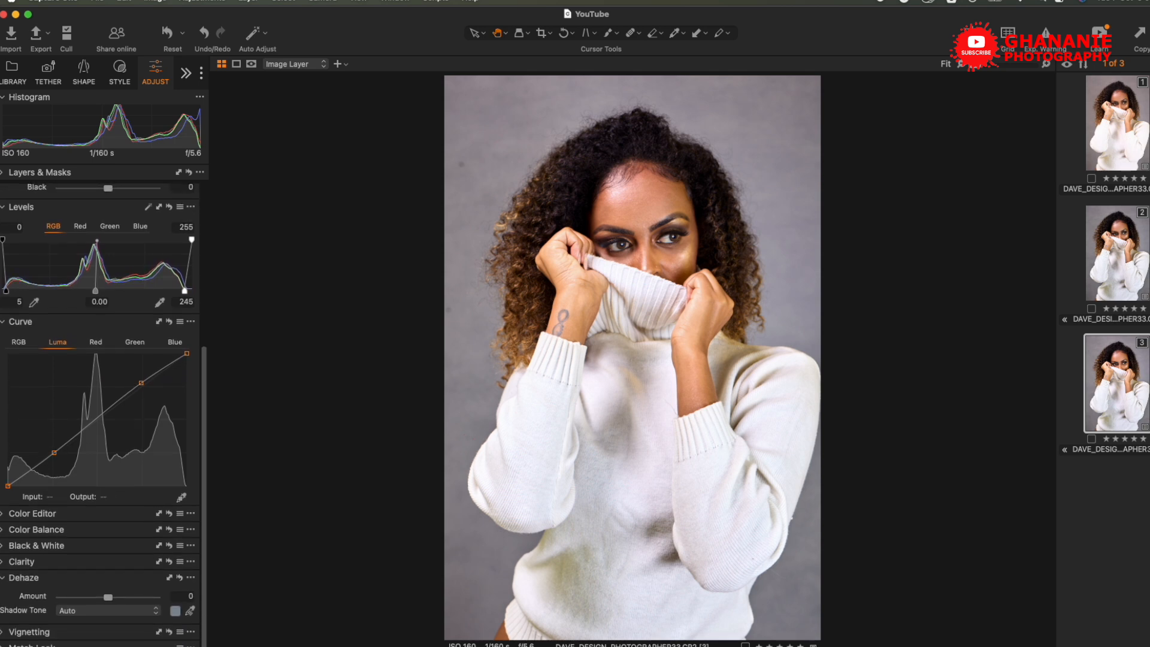
{"action": "scroll", "coordinate": [102, 414], "scroll_direction": "up", "scroll_amount": 9}
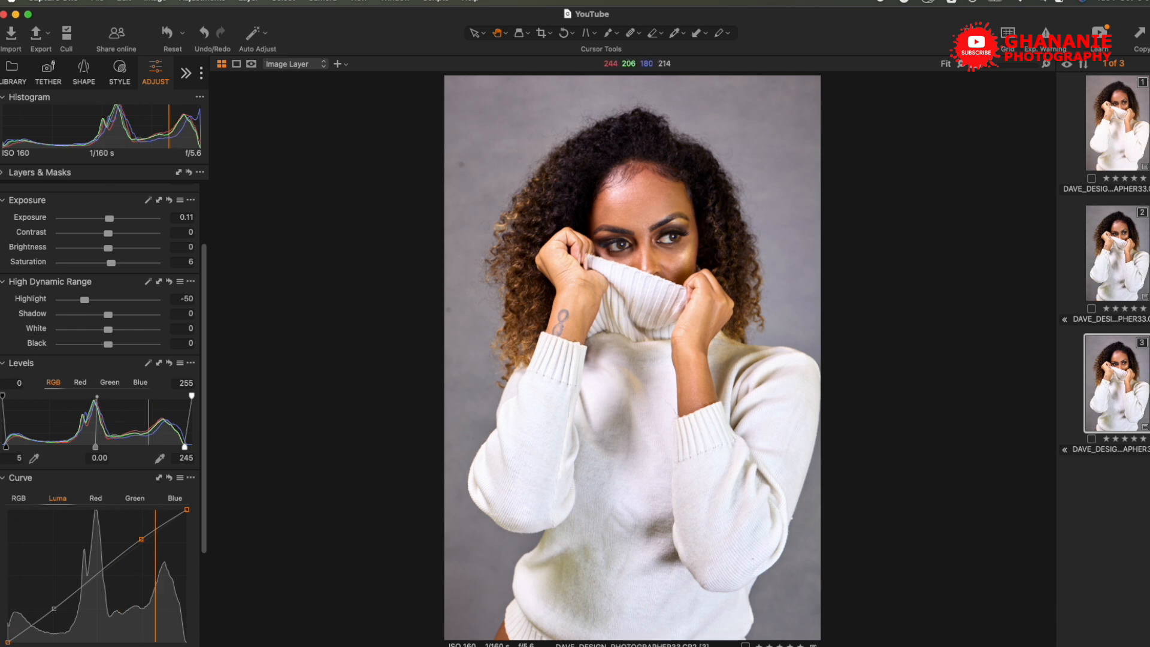
{"action": "scroll", "coordinate": [155, 575], "scroll_direction": "down", "scroll_amount": 10}
{"action": "scroll", "coordinate": [102, 413], "scroll_direction": "up", "scroll_amount": 3}
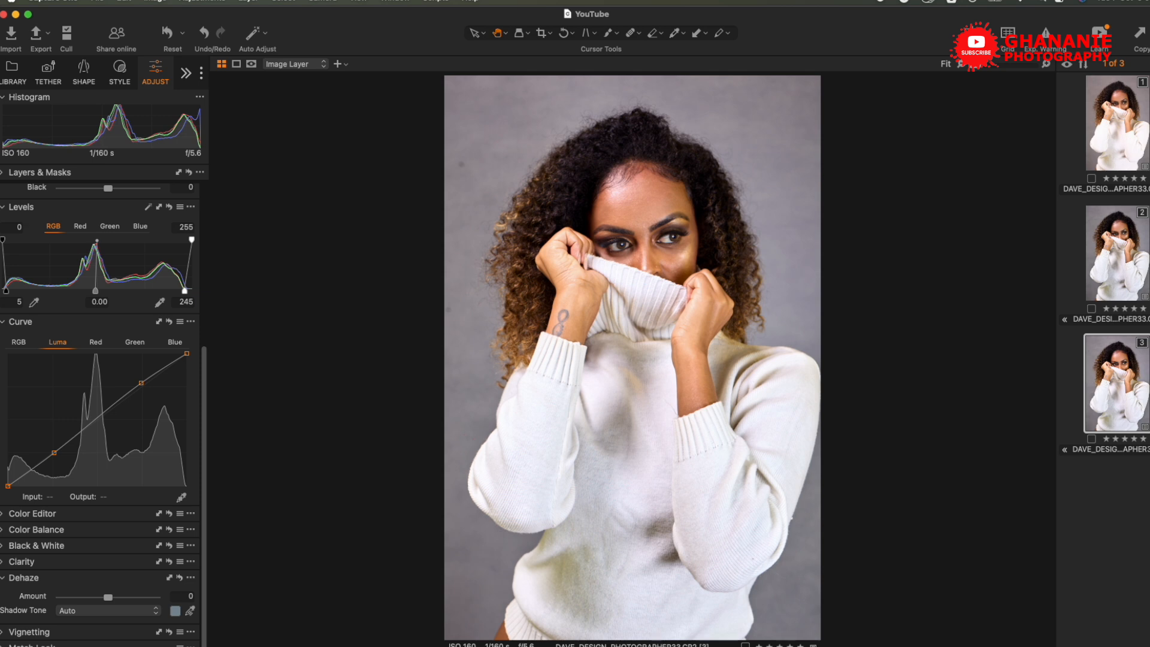
{"action": "scroll", "coordinate": [102, 413], "scroll_direction": "up", "scroll_amount": 12}
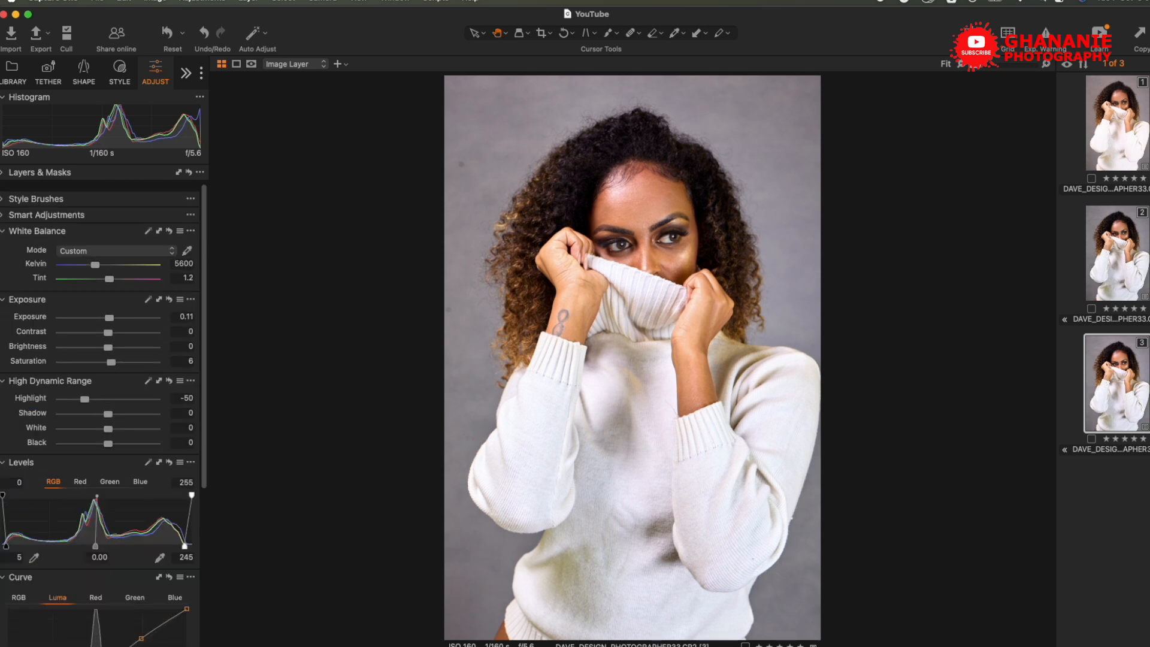